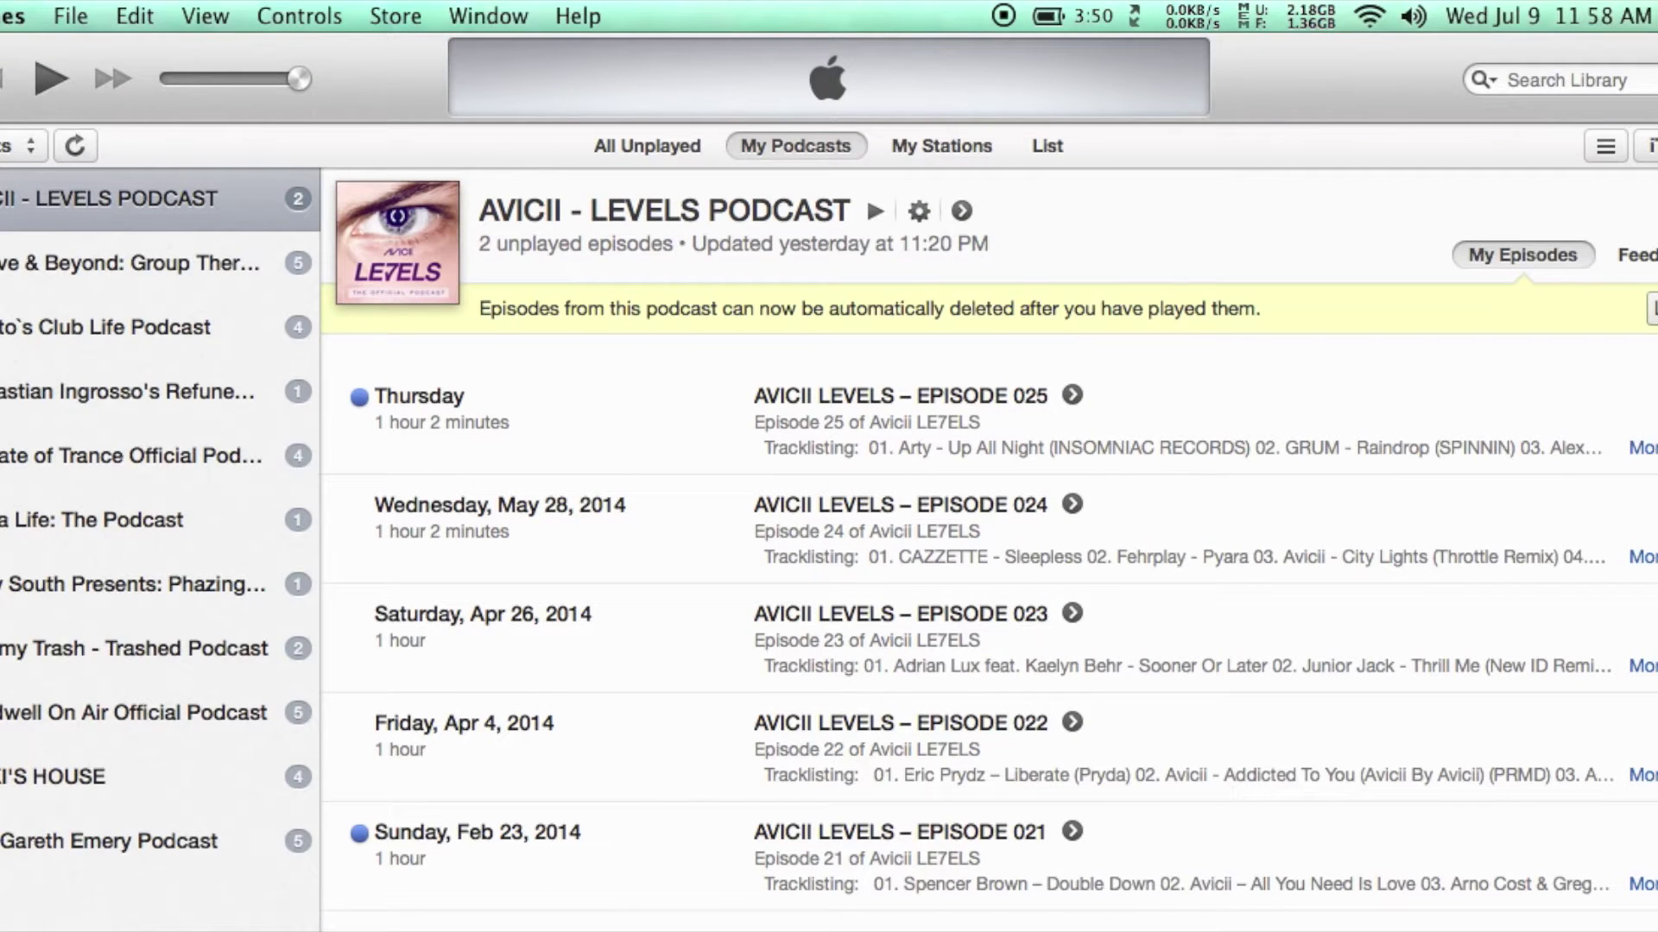
# Export the iTunes podcast subscriptions in OPML format as Podcasts.opml on the Desktop
pyautogui.click(80, 16)
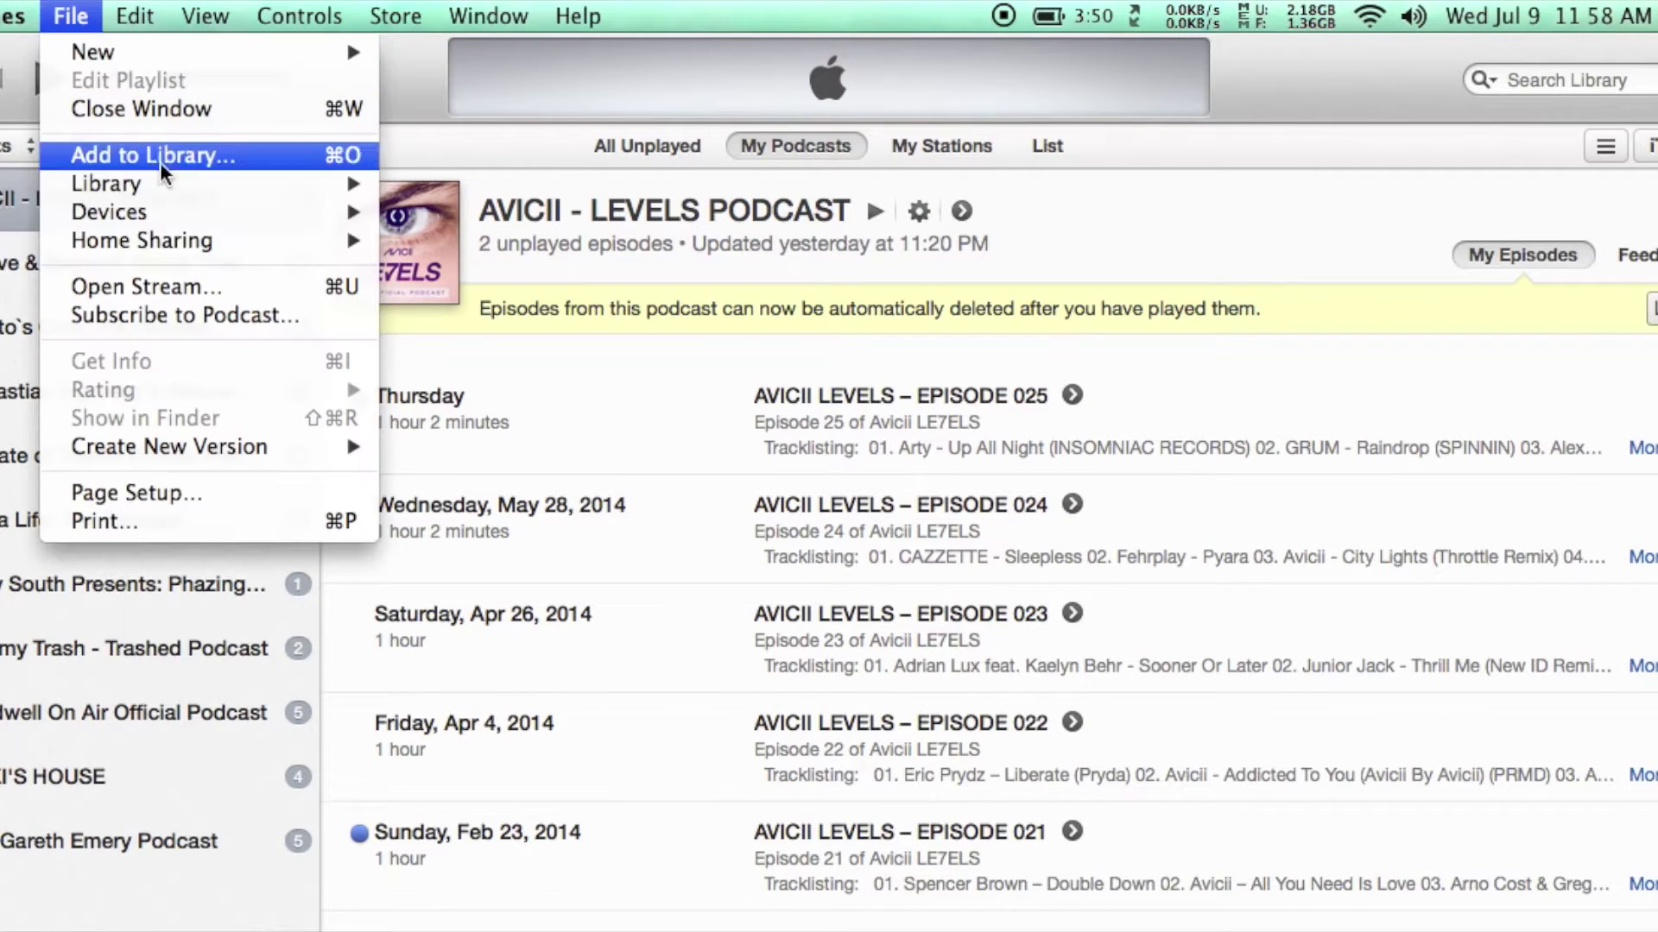
pyautogui.moveTo(106, 182)
pyautogui.click(426, 290)
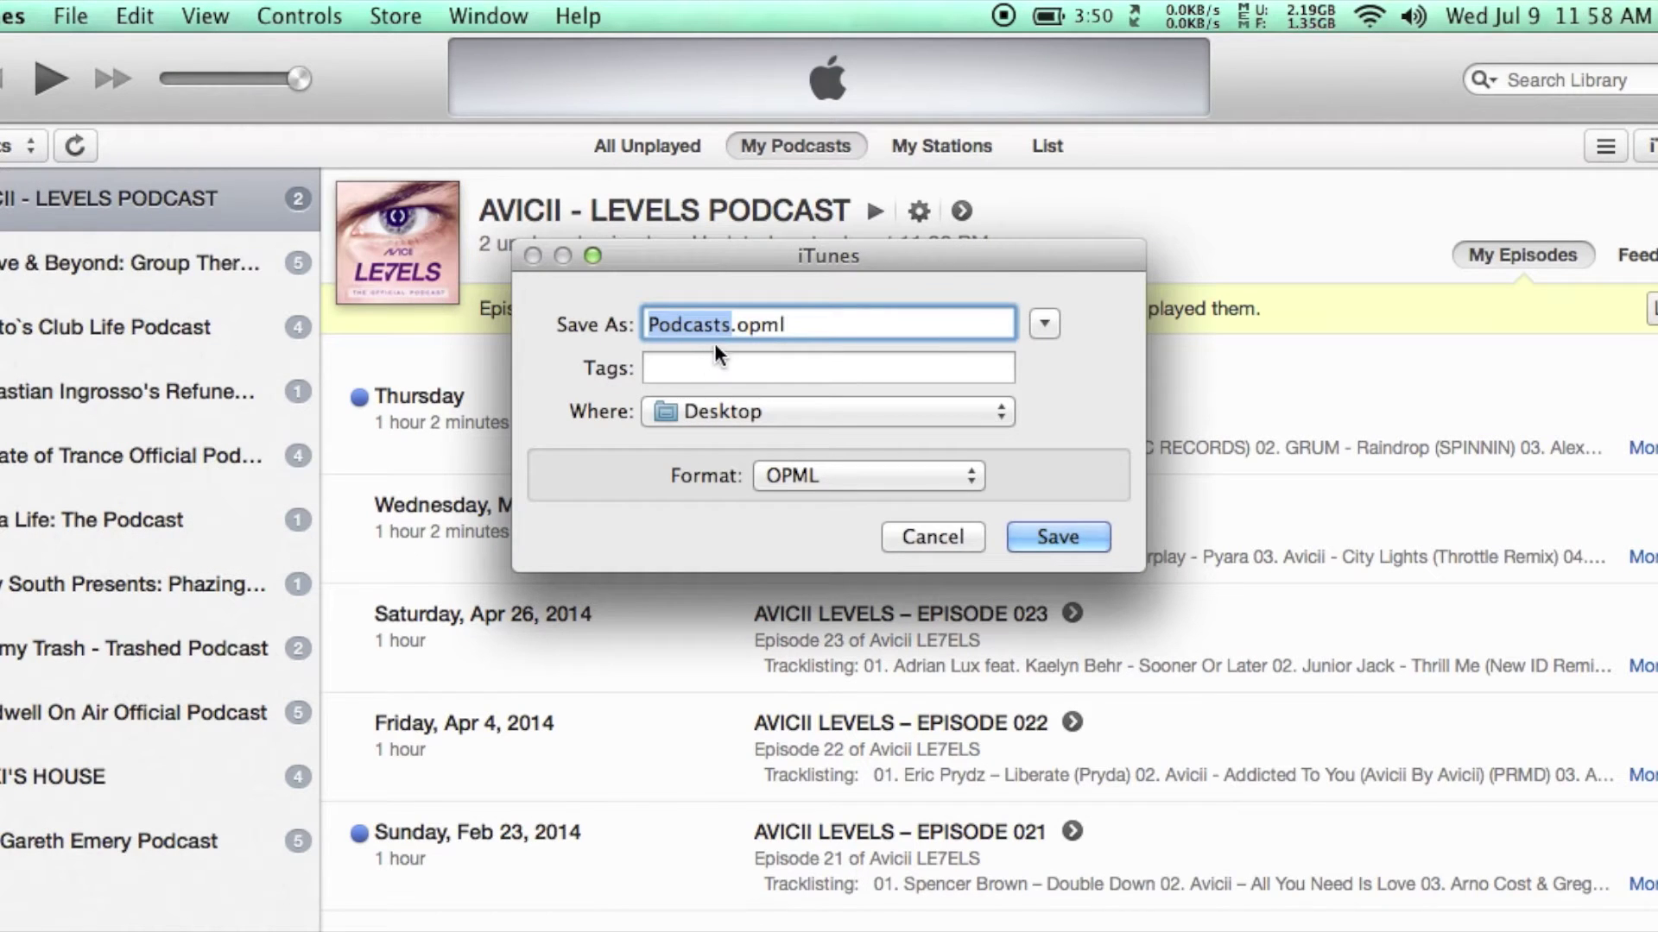
pyautogui.click(806, 475)
pyautogui.click(807, 476)
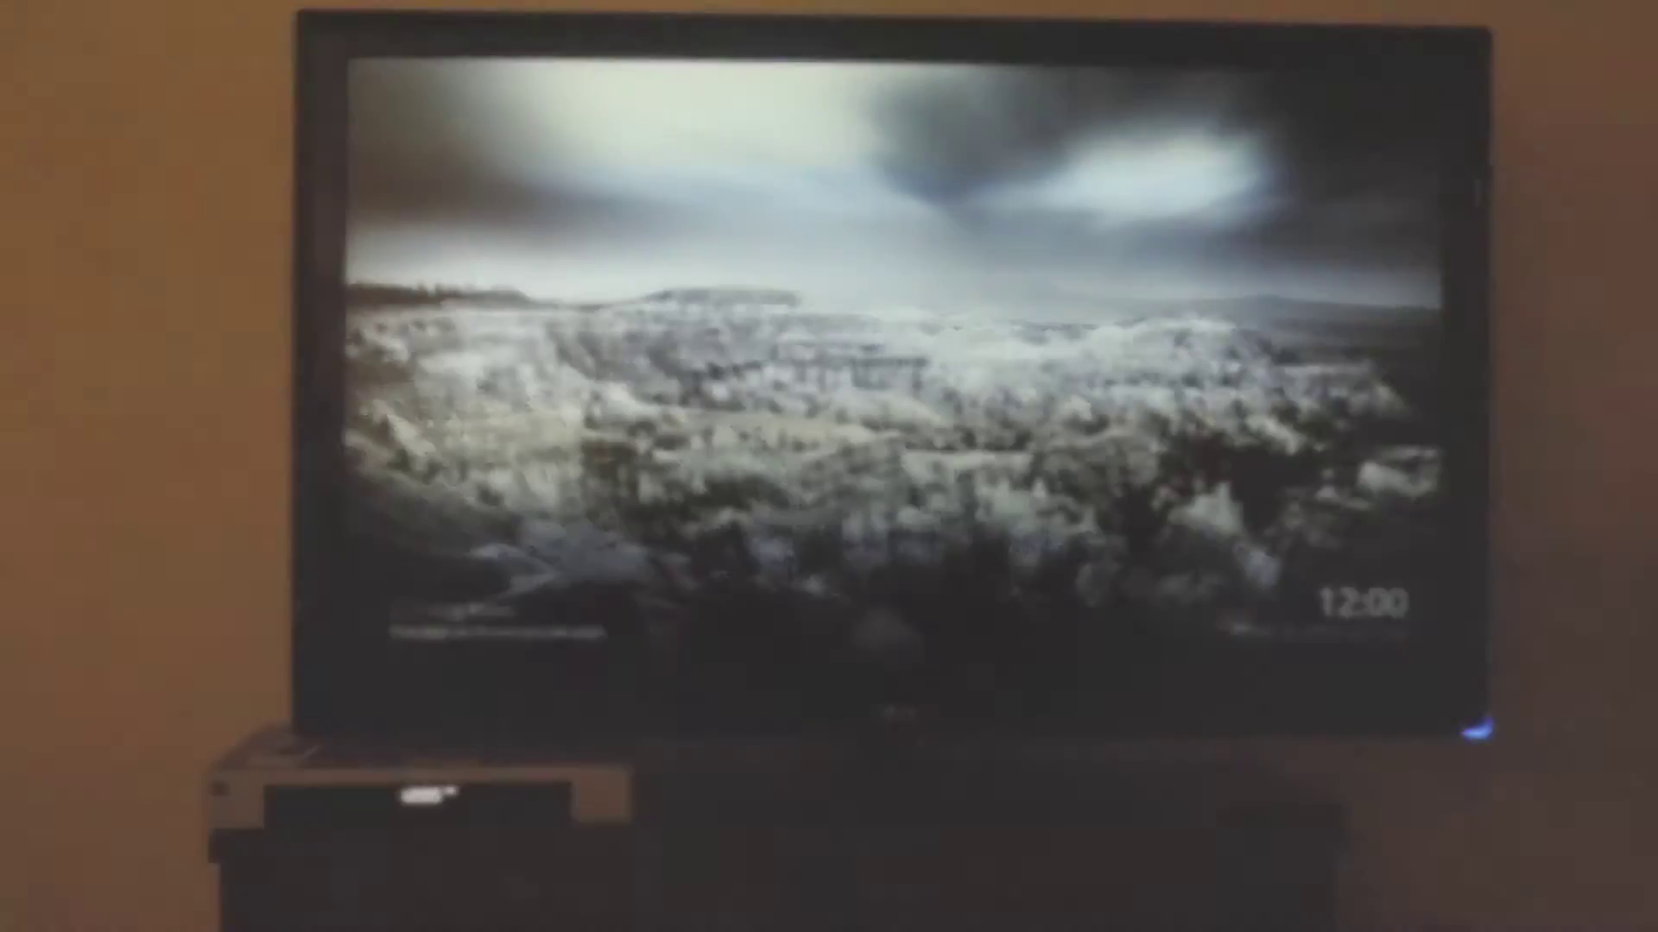
# Restore Podcasts.opml through Settings > Backup / Restore and import all 11 checked podcasts
pyautogui.click(1489, 686)
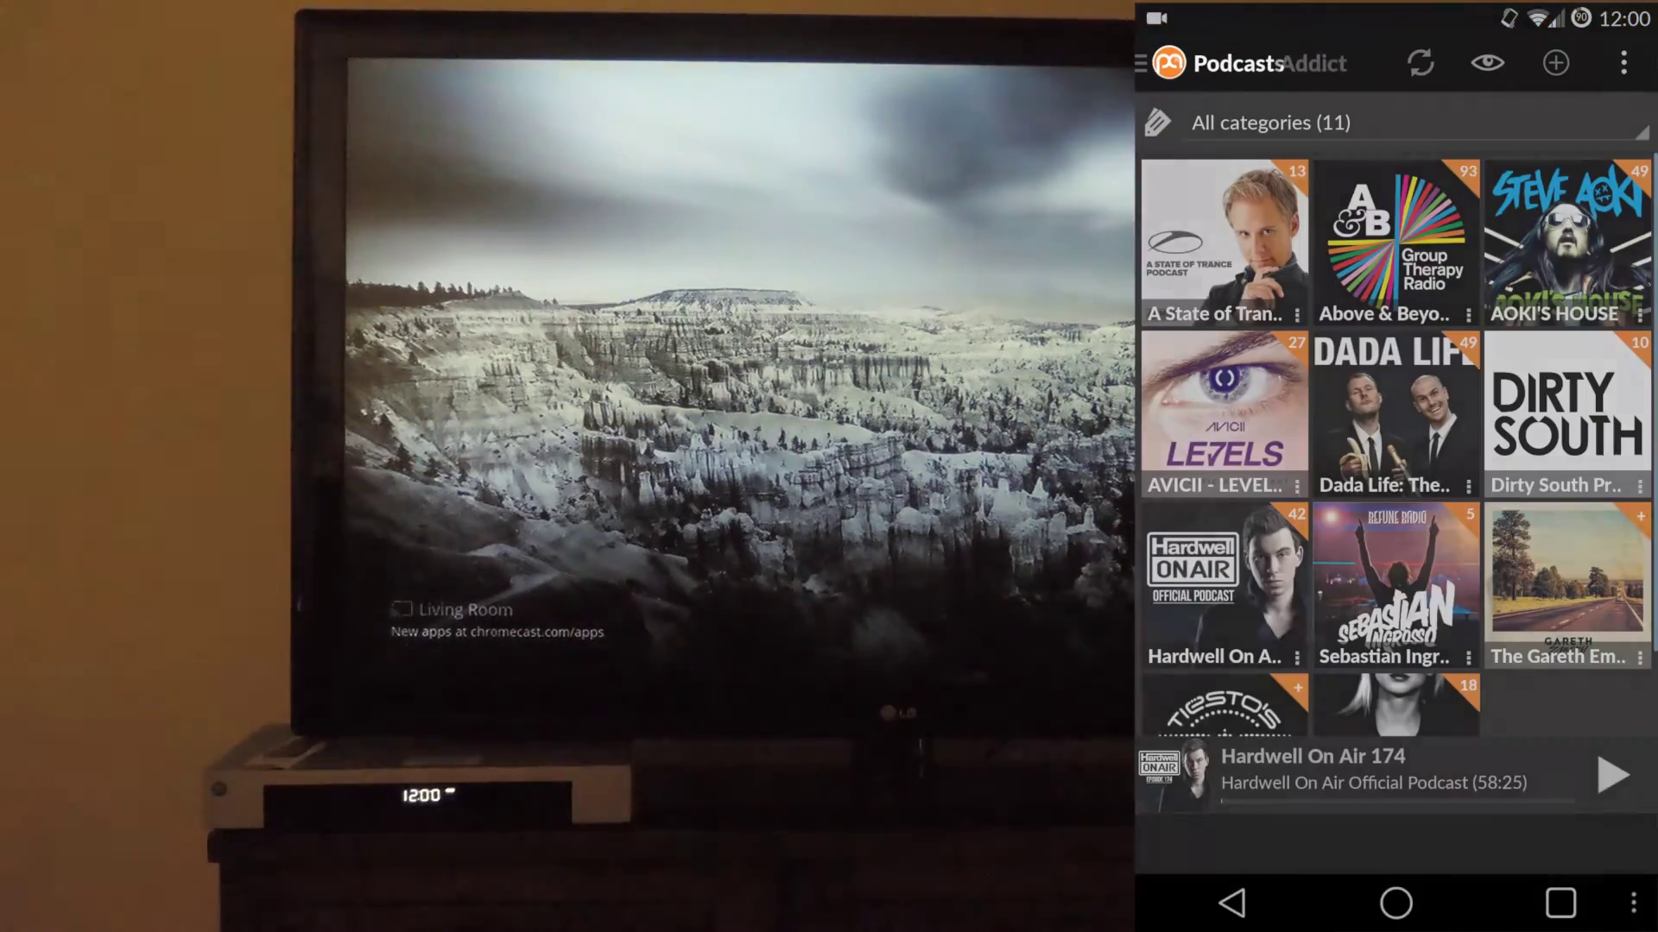
pyautogui.click(1622, 62)
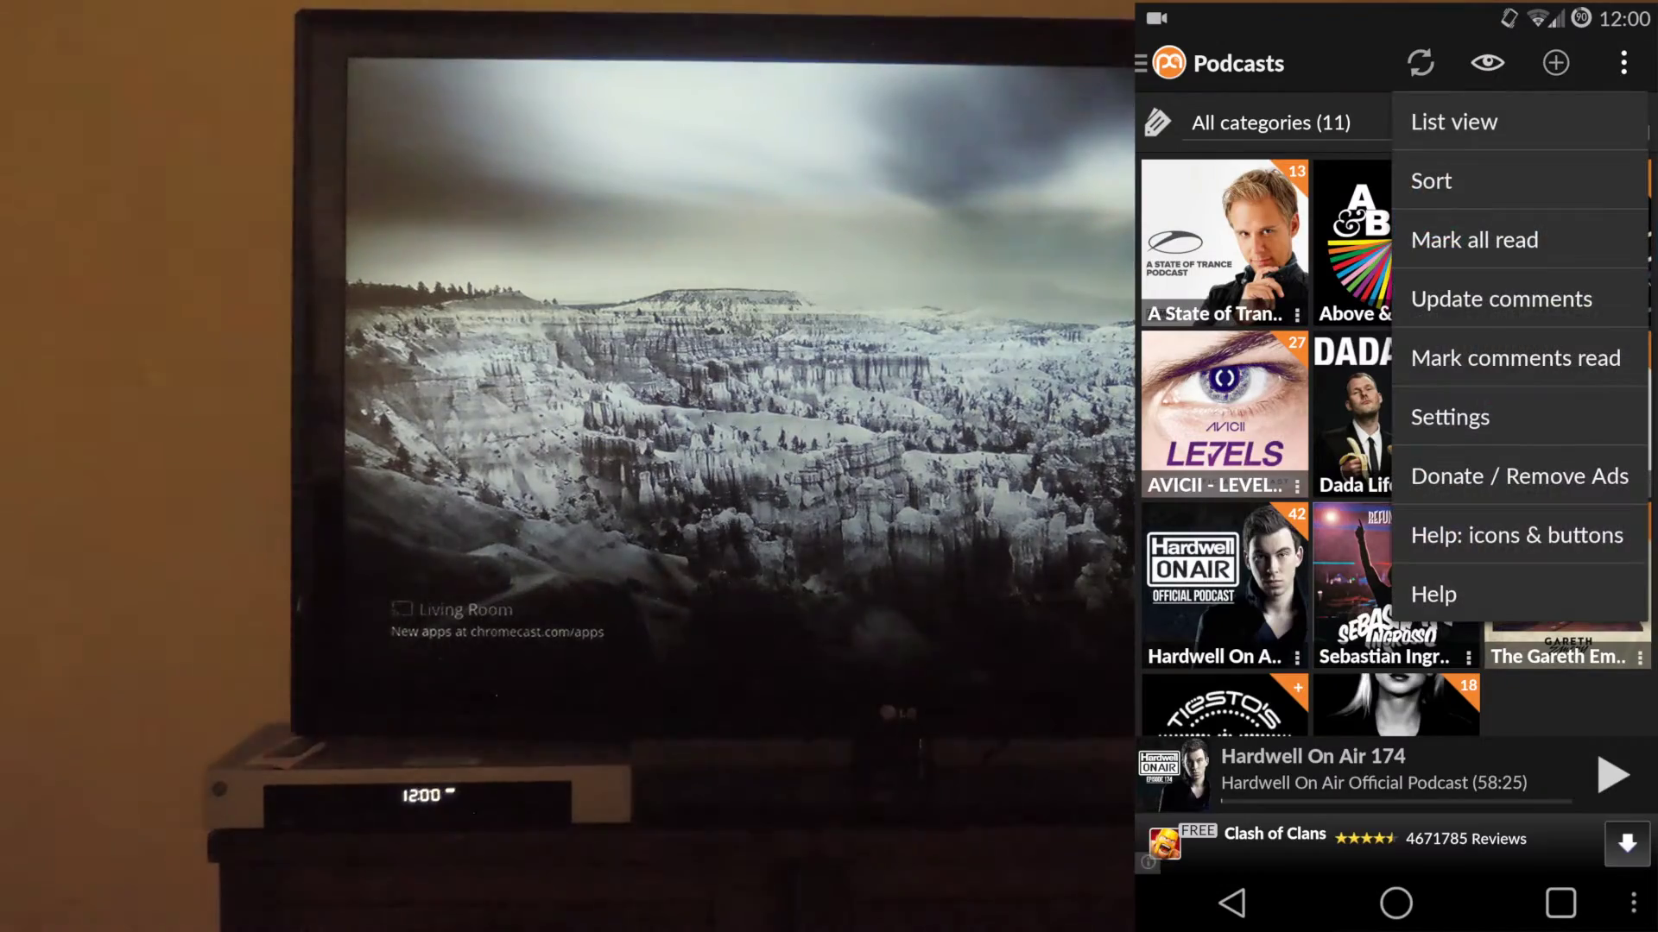
pyautogui.click(1451, 416)
pyautogui.scroll(-5, 1540, 398)
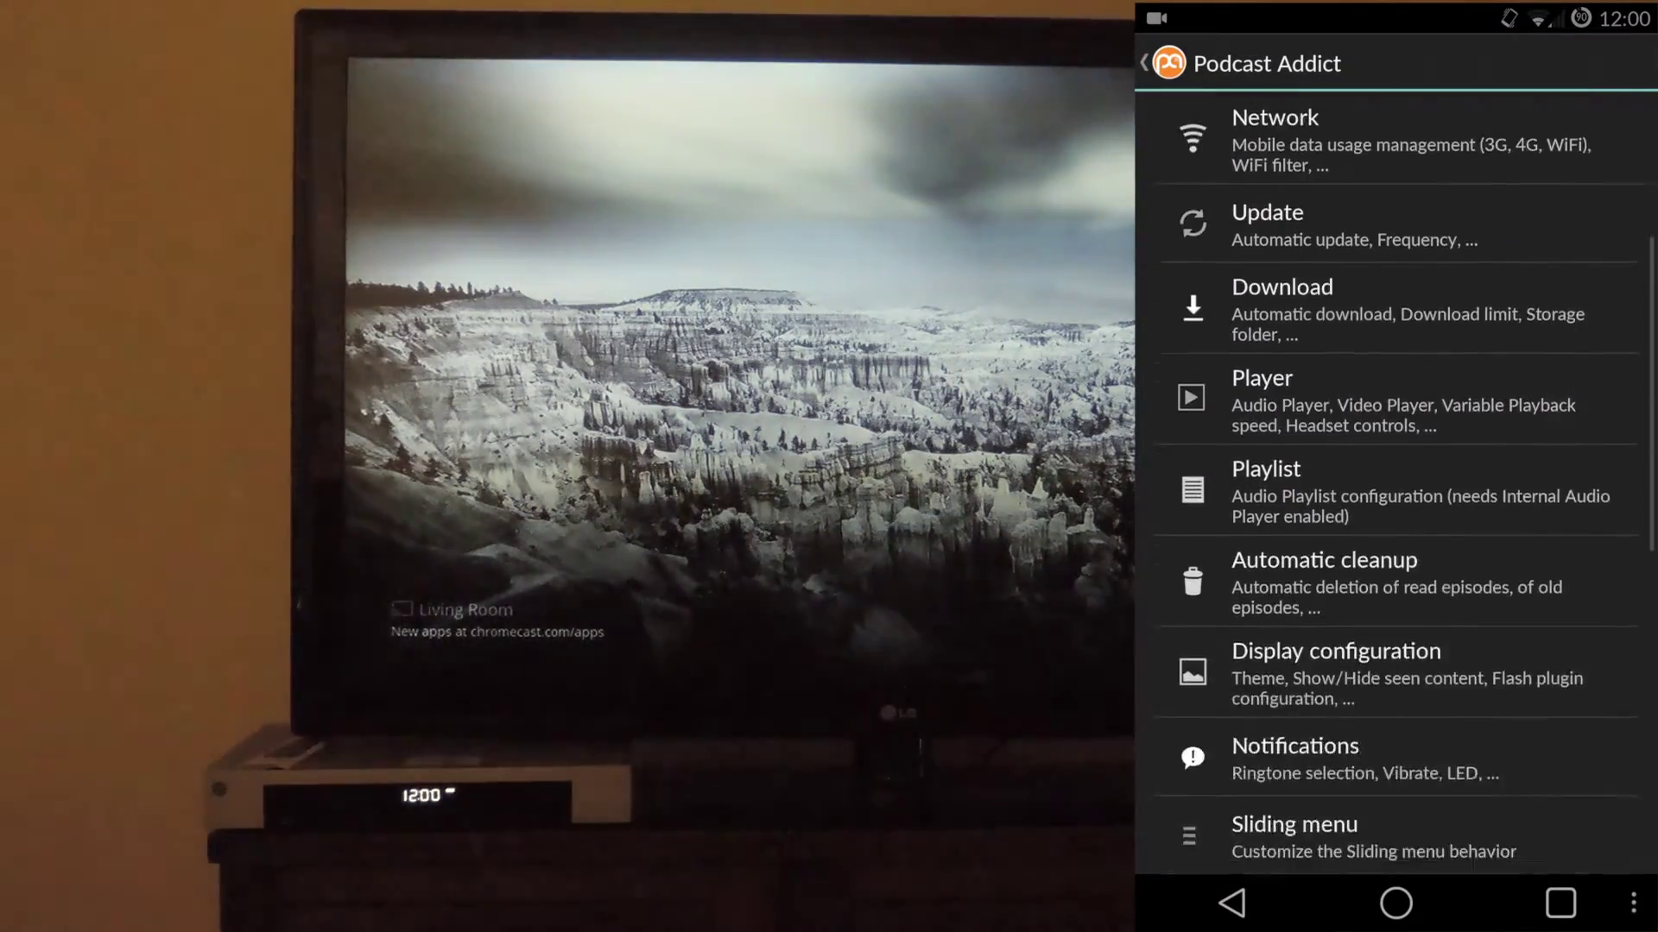
pyautogui.click(1455, 709)
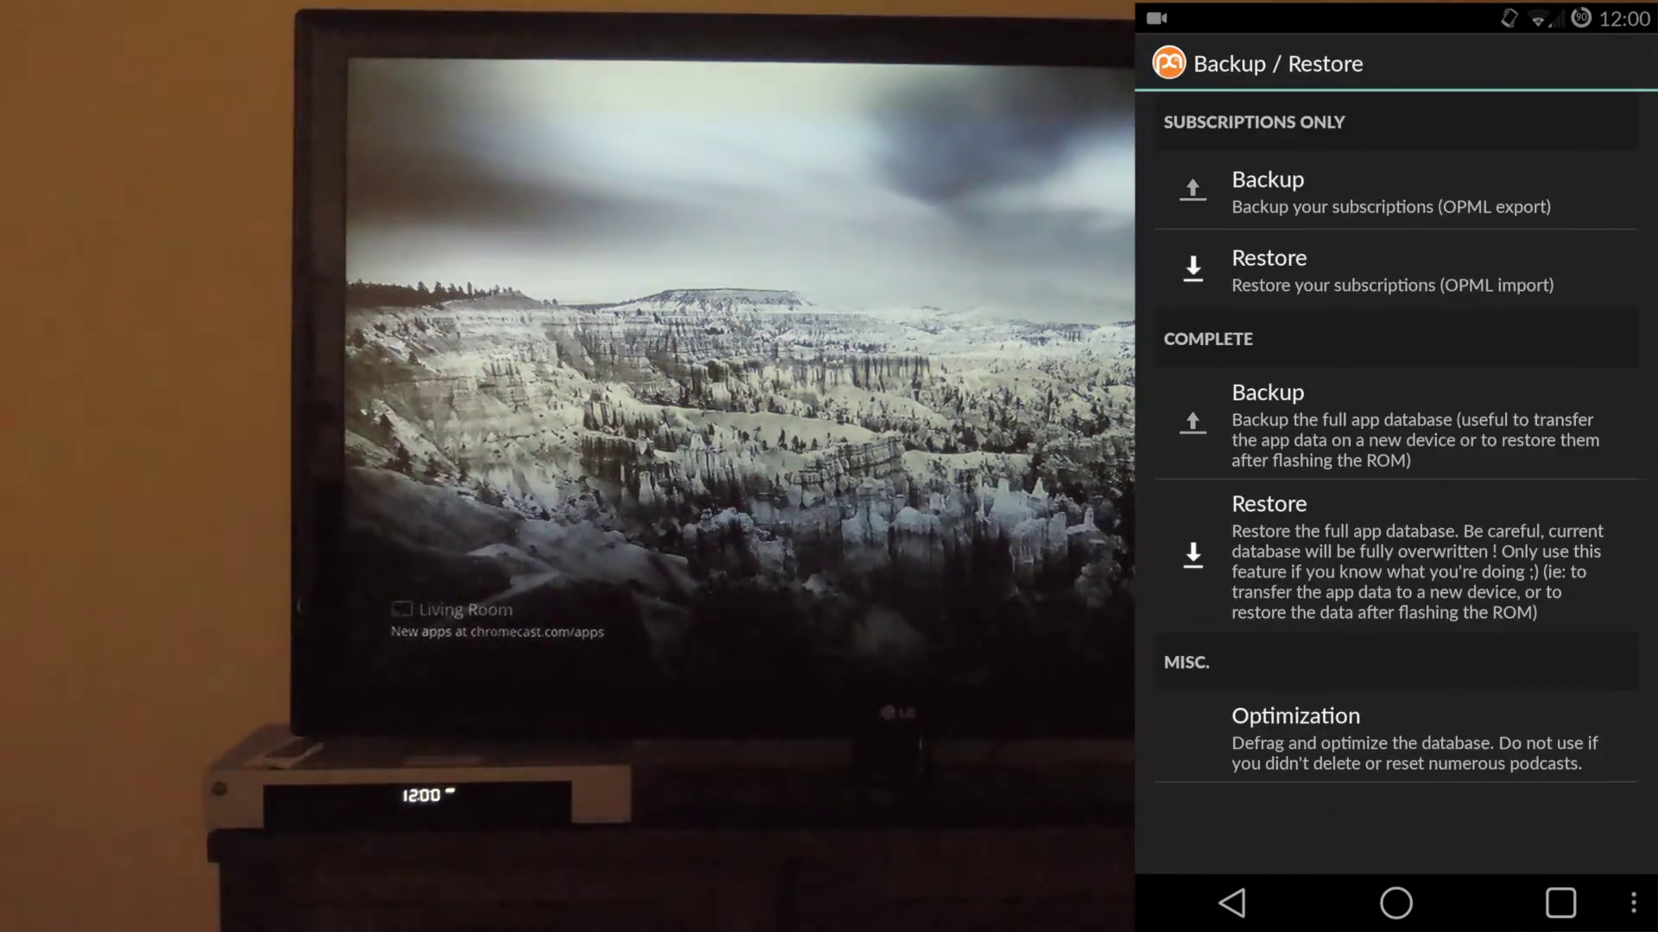
pyautogui.click(1580, 281)
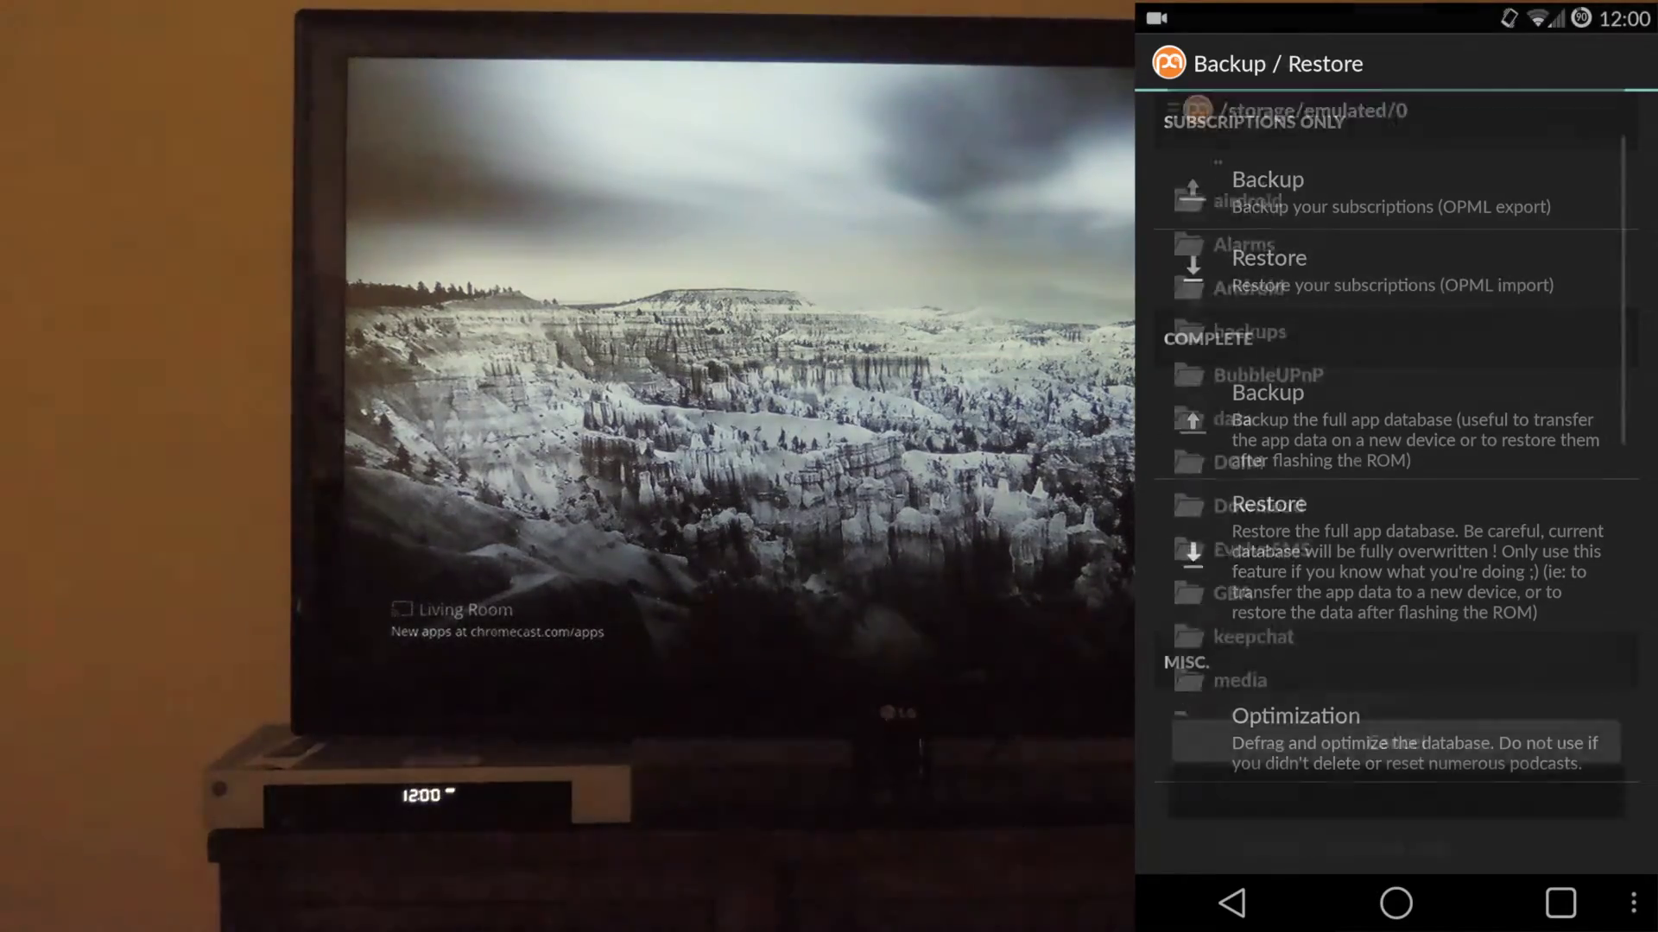
pyautogui.scroll(-5, 1396, 428)
pyautogui.scroll(5, 1397, 428)
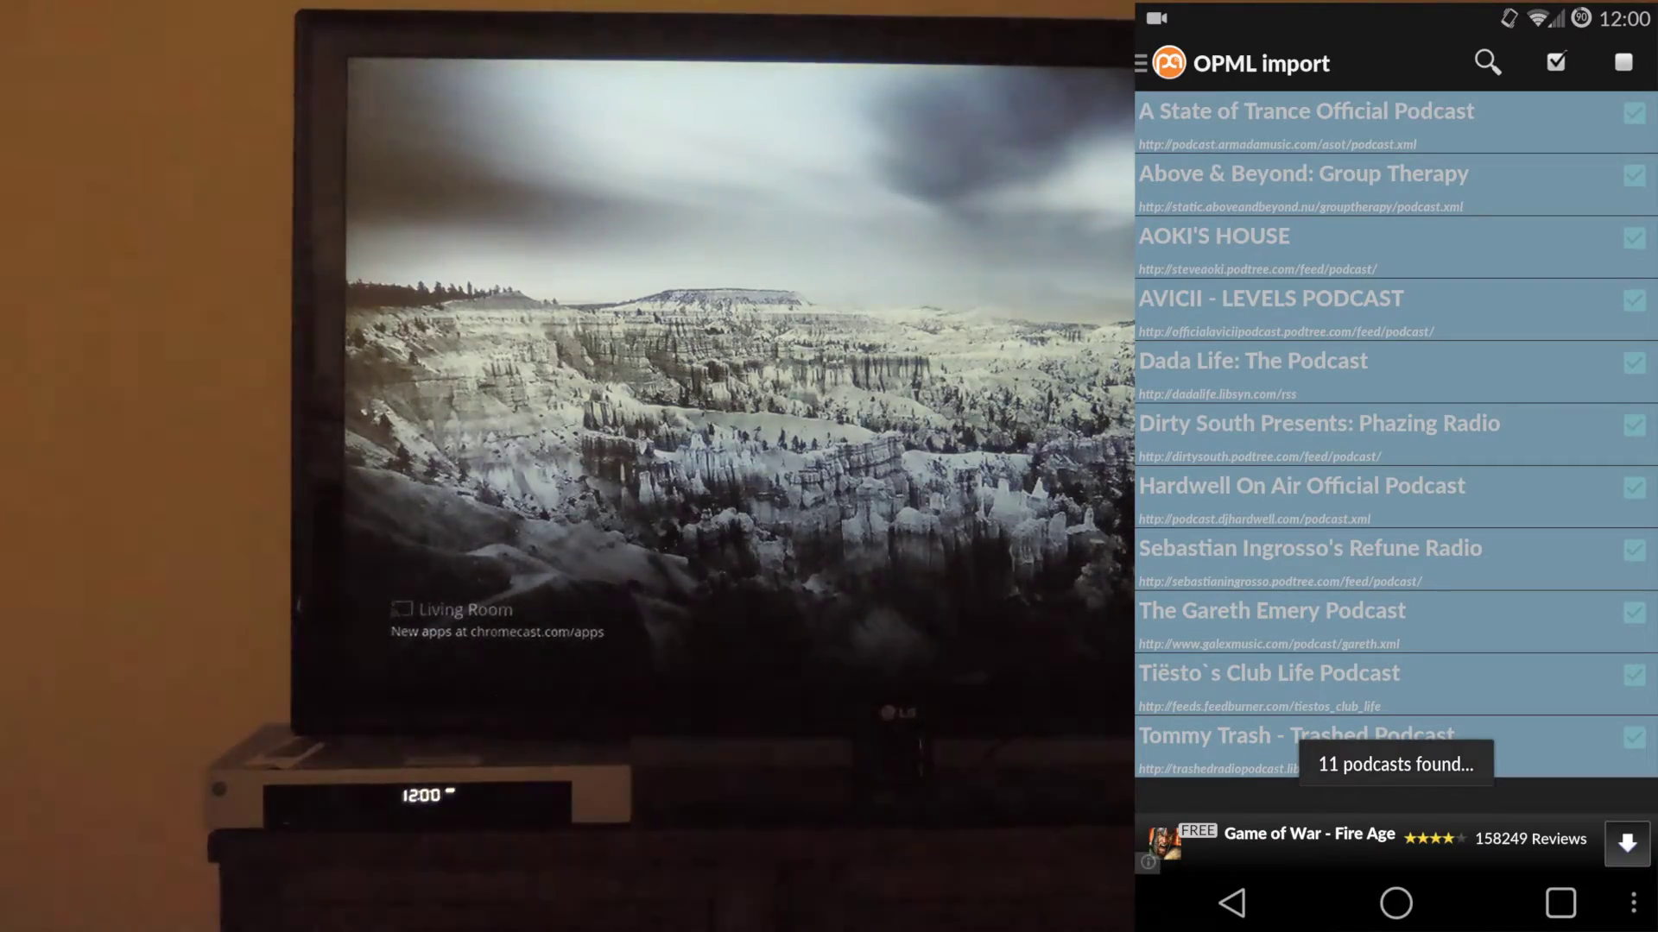
pyautogui.click(1232, 903)
pyautogui.click(1232, 903)
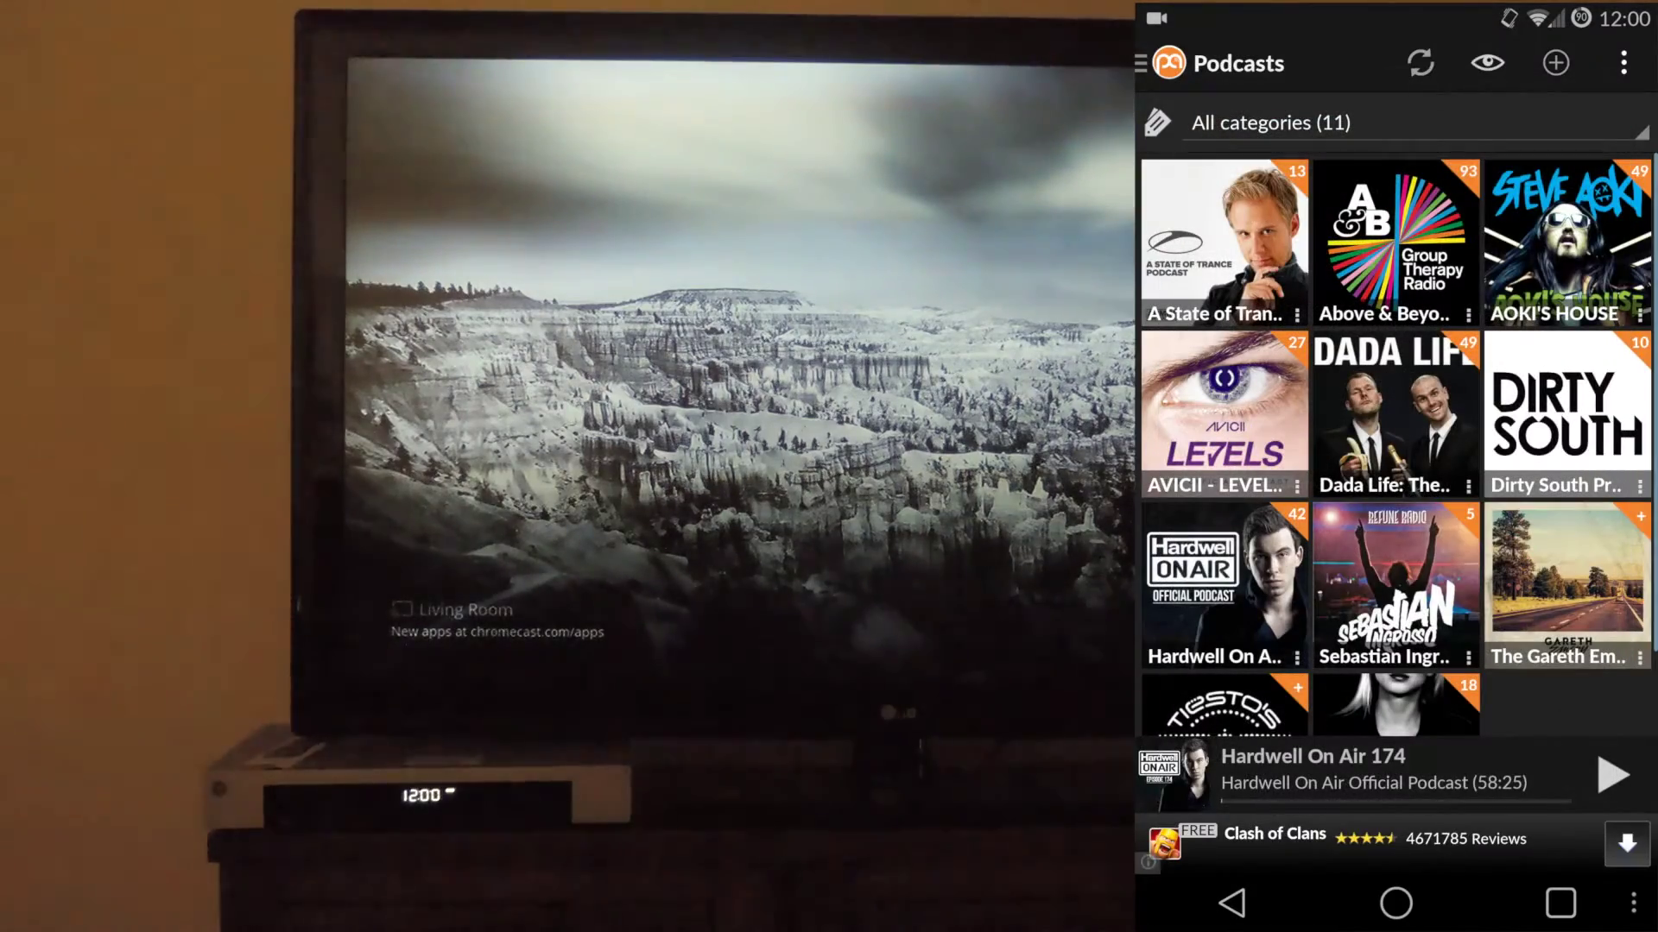
pyautogui.scroll(-2, 1396, 445)
pyautogui.scroll(2, 1397, 444)
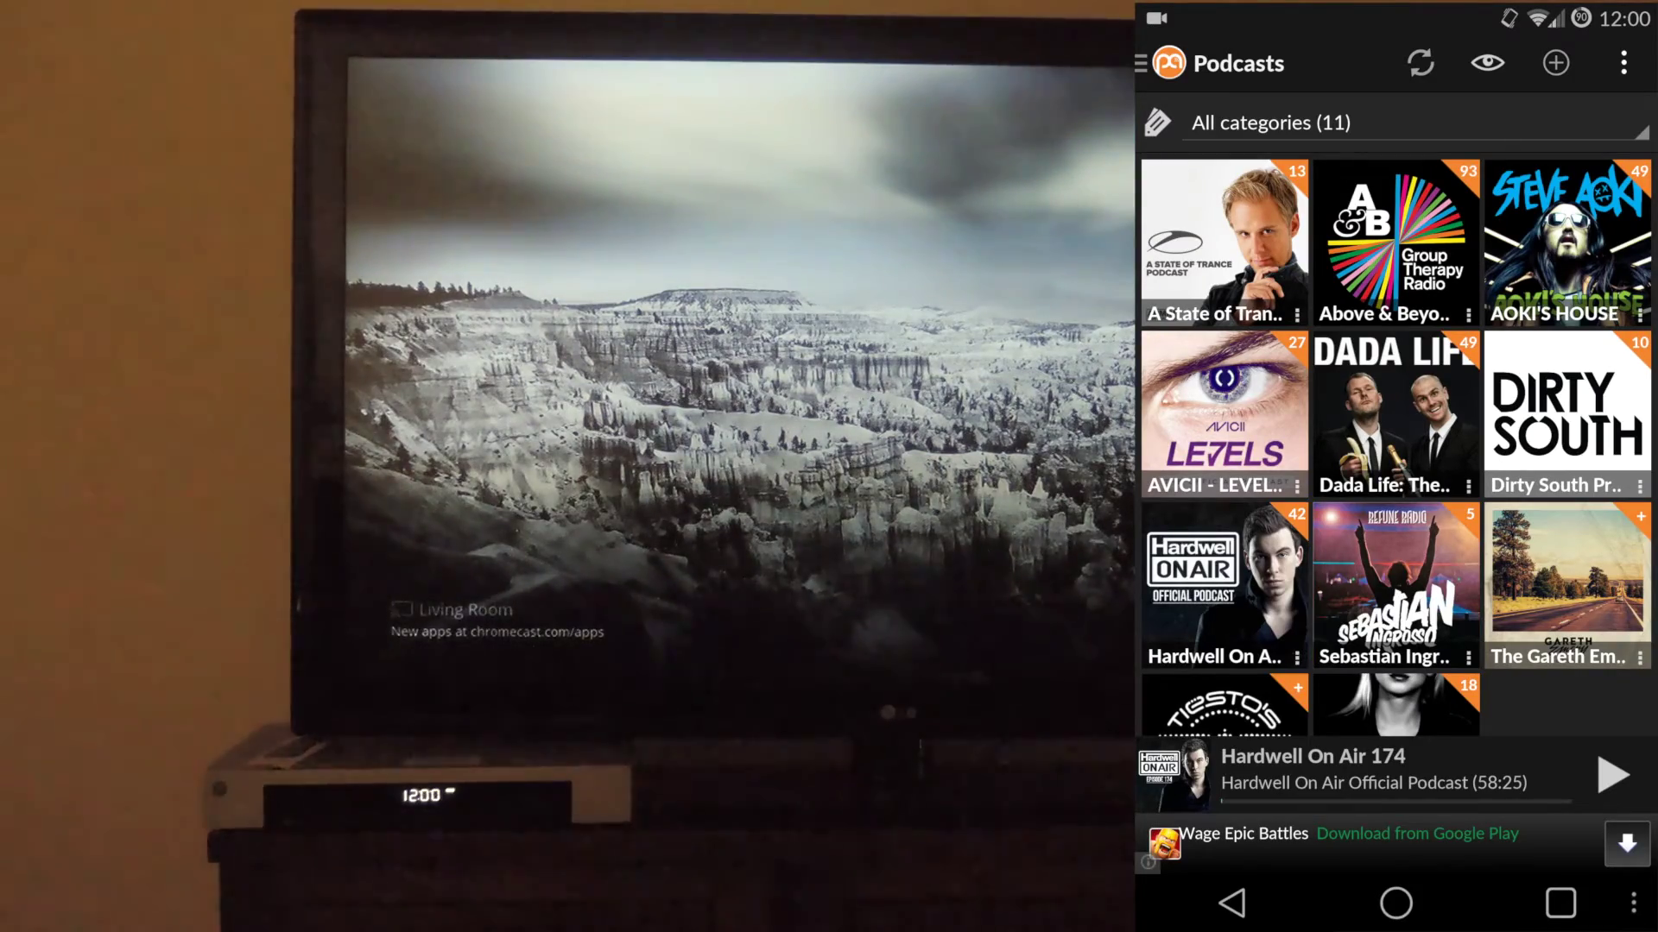
# Stream episode 174 of Hardwell On Air and show the Cast device list
pyautogui.click(1225, 583)
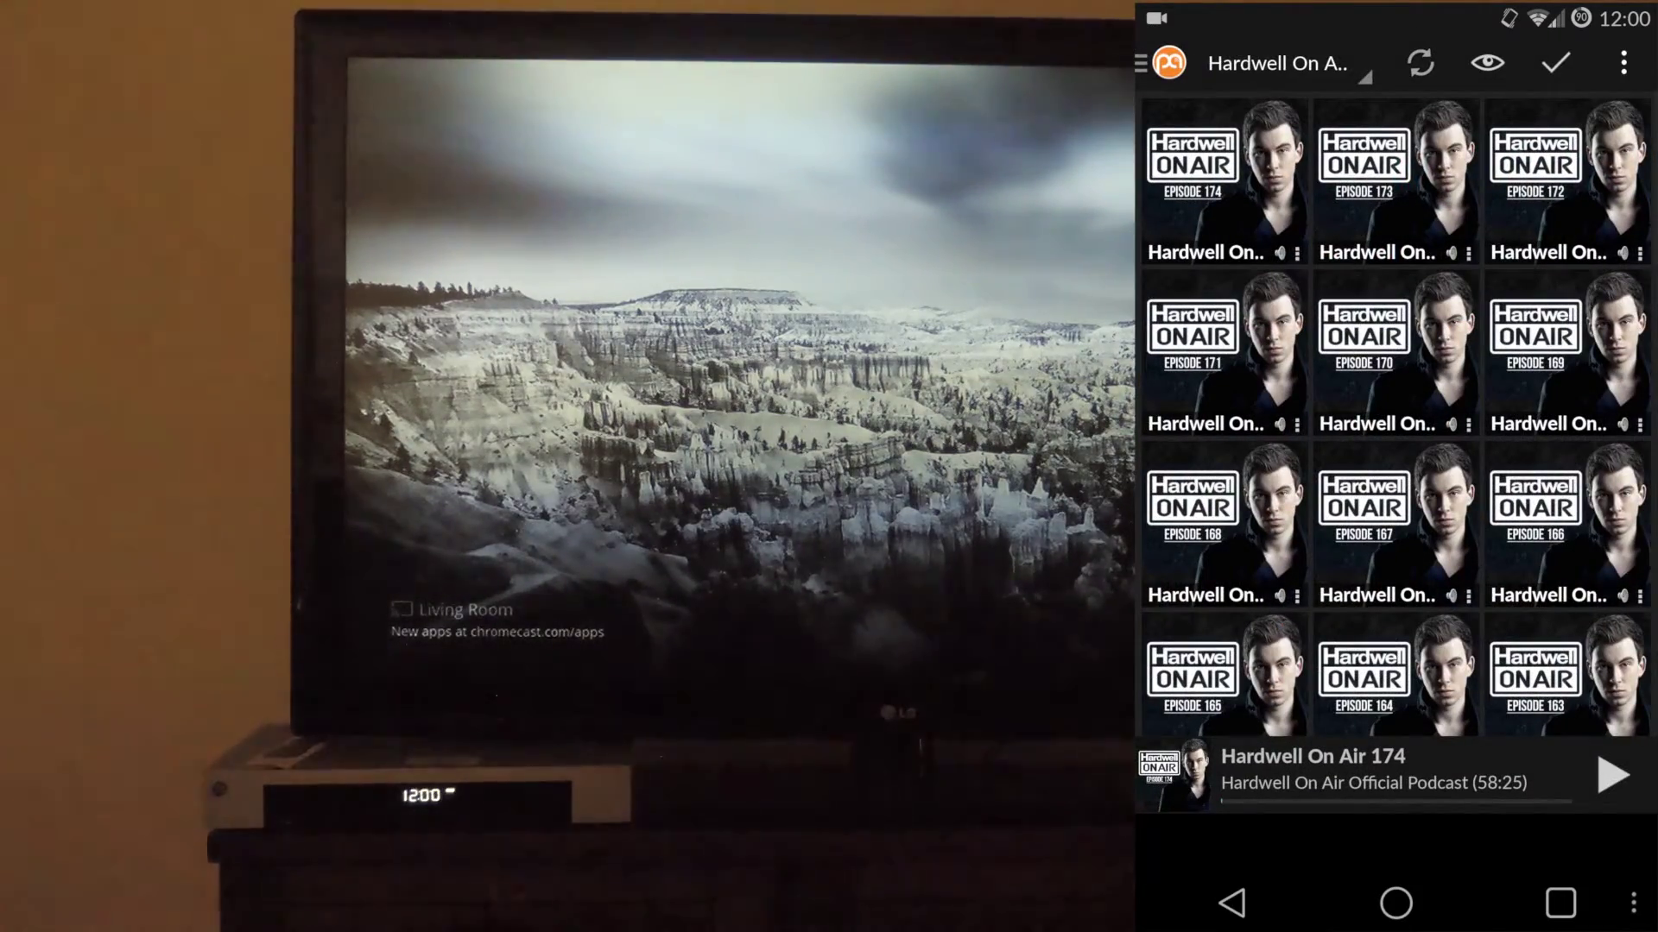
pyautogui.click(1195, 164)
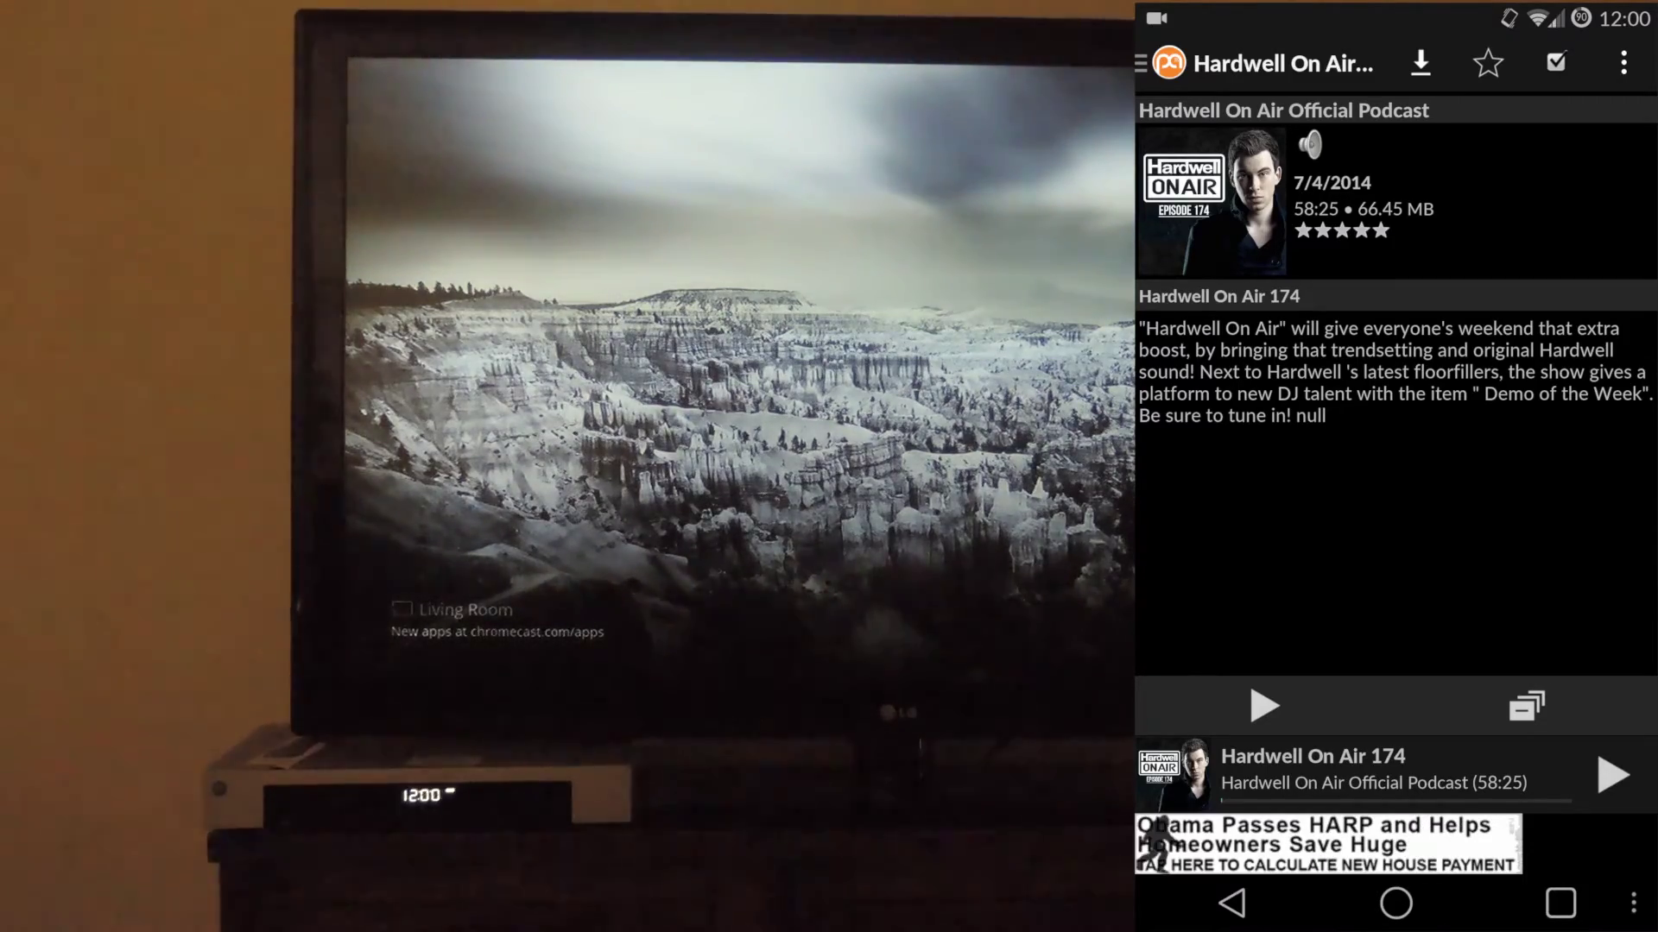
pyautogui.click(1264, 704)
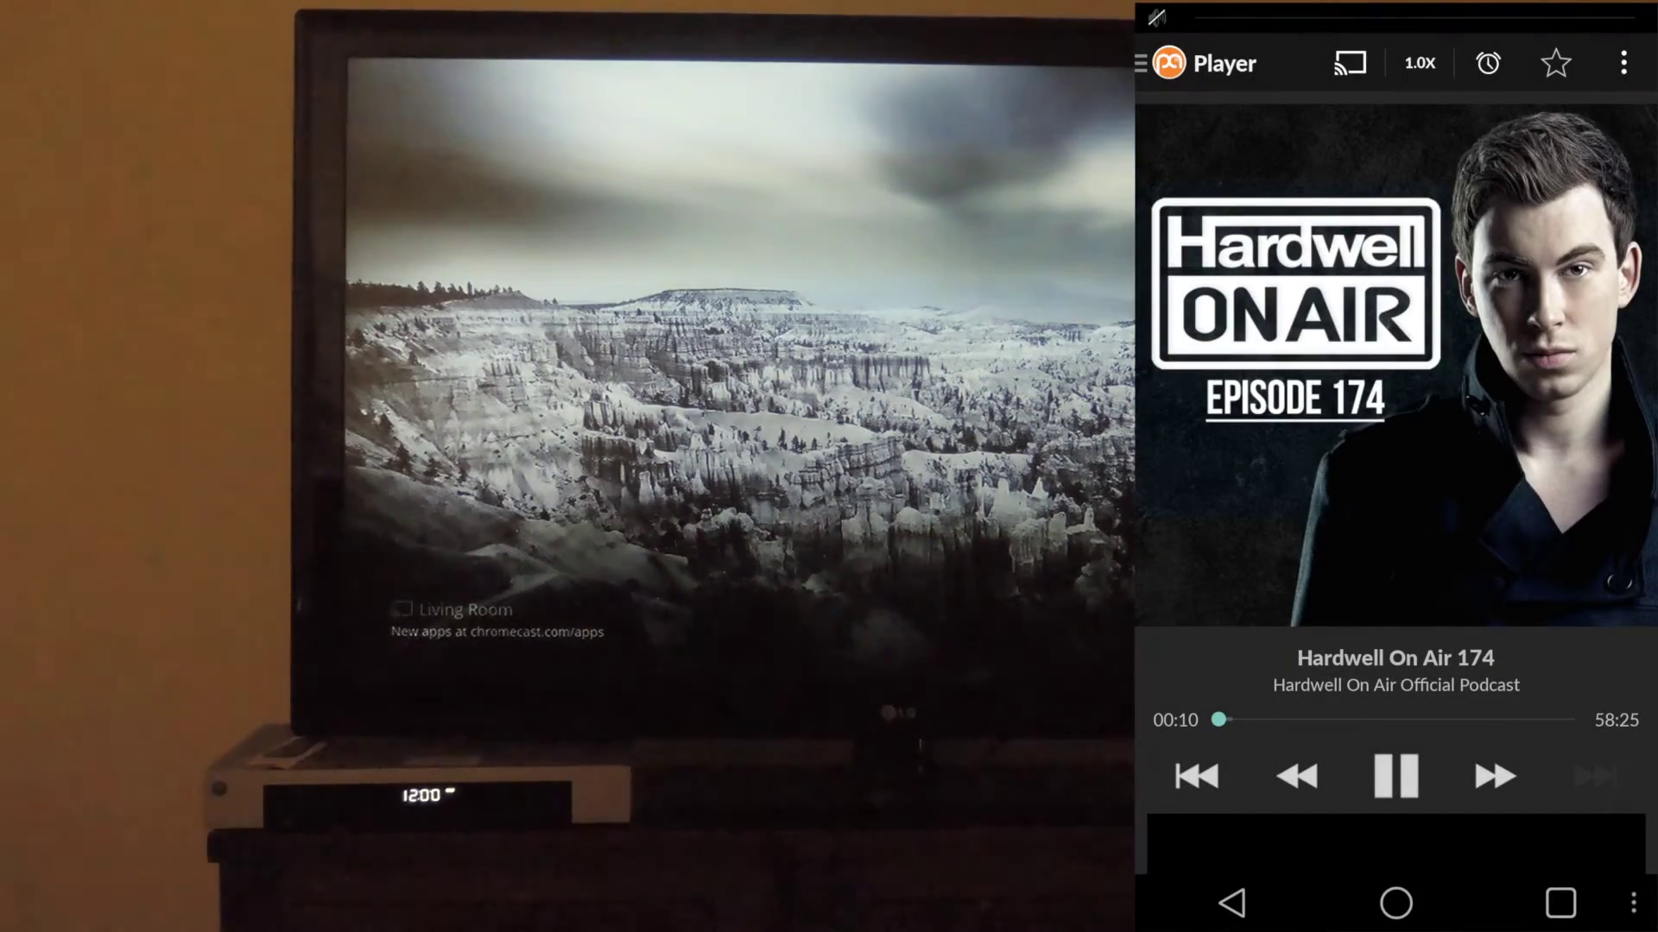
pyautogui.click(1349, 63)
# Connect to the Living Room Chromecast, then go back to the Podcasts grid
pyautogui.click(1395, 495)
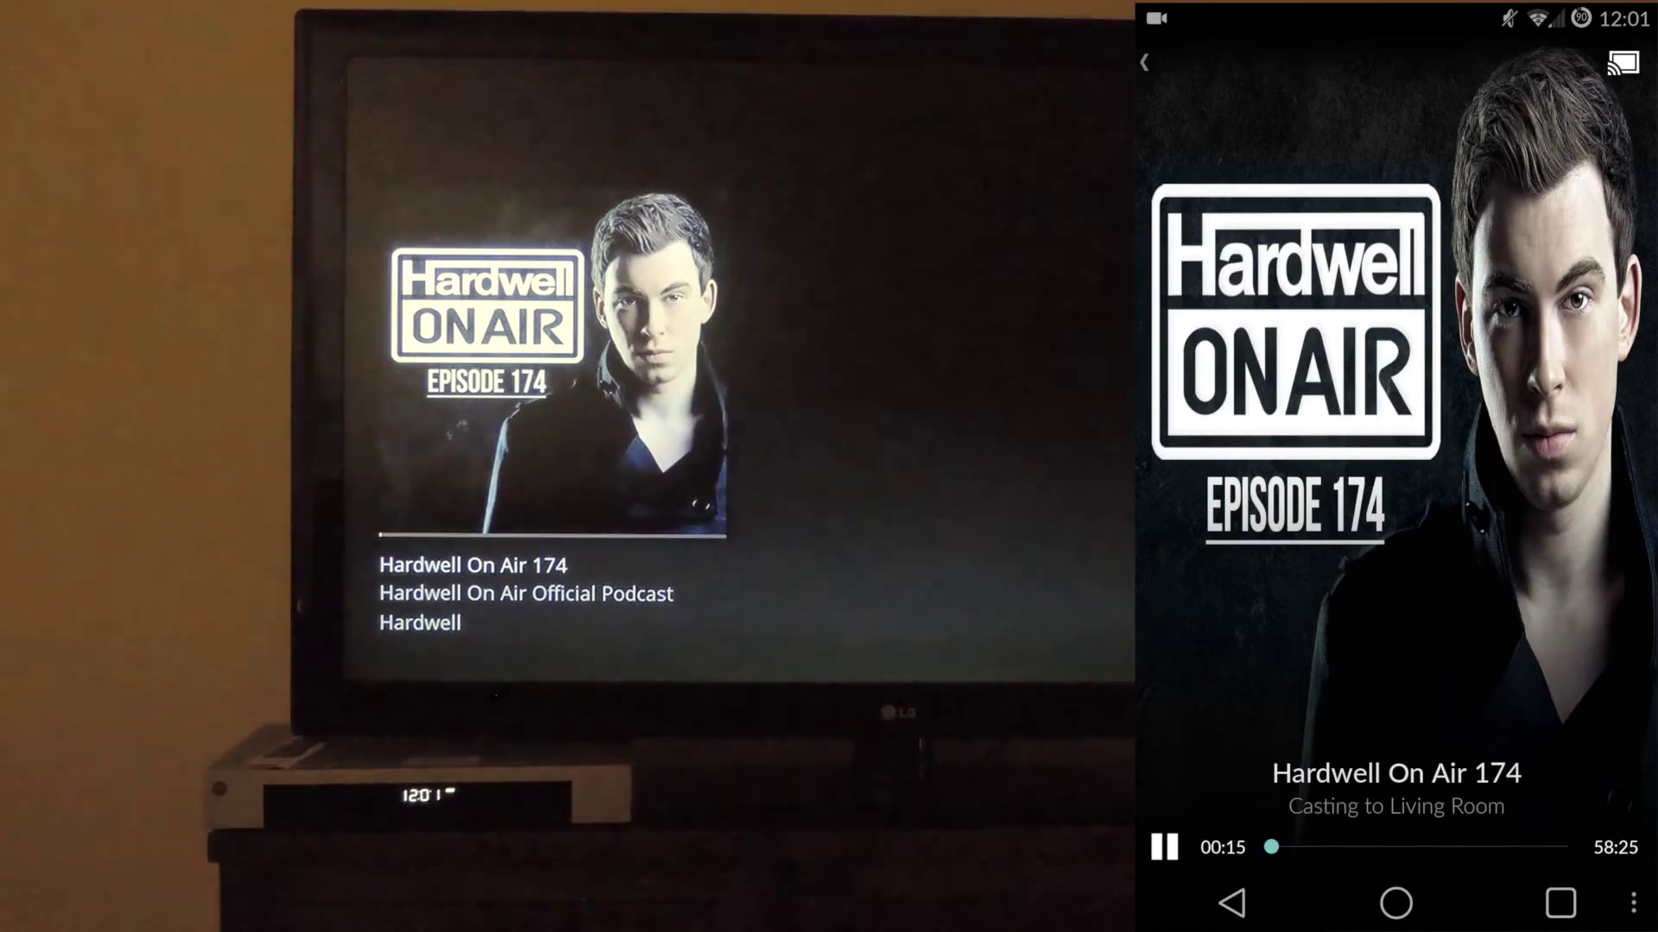
pyautogui.click(1231, 903)
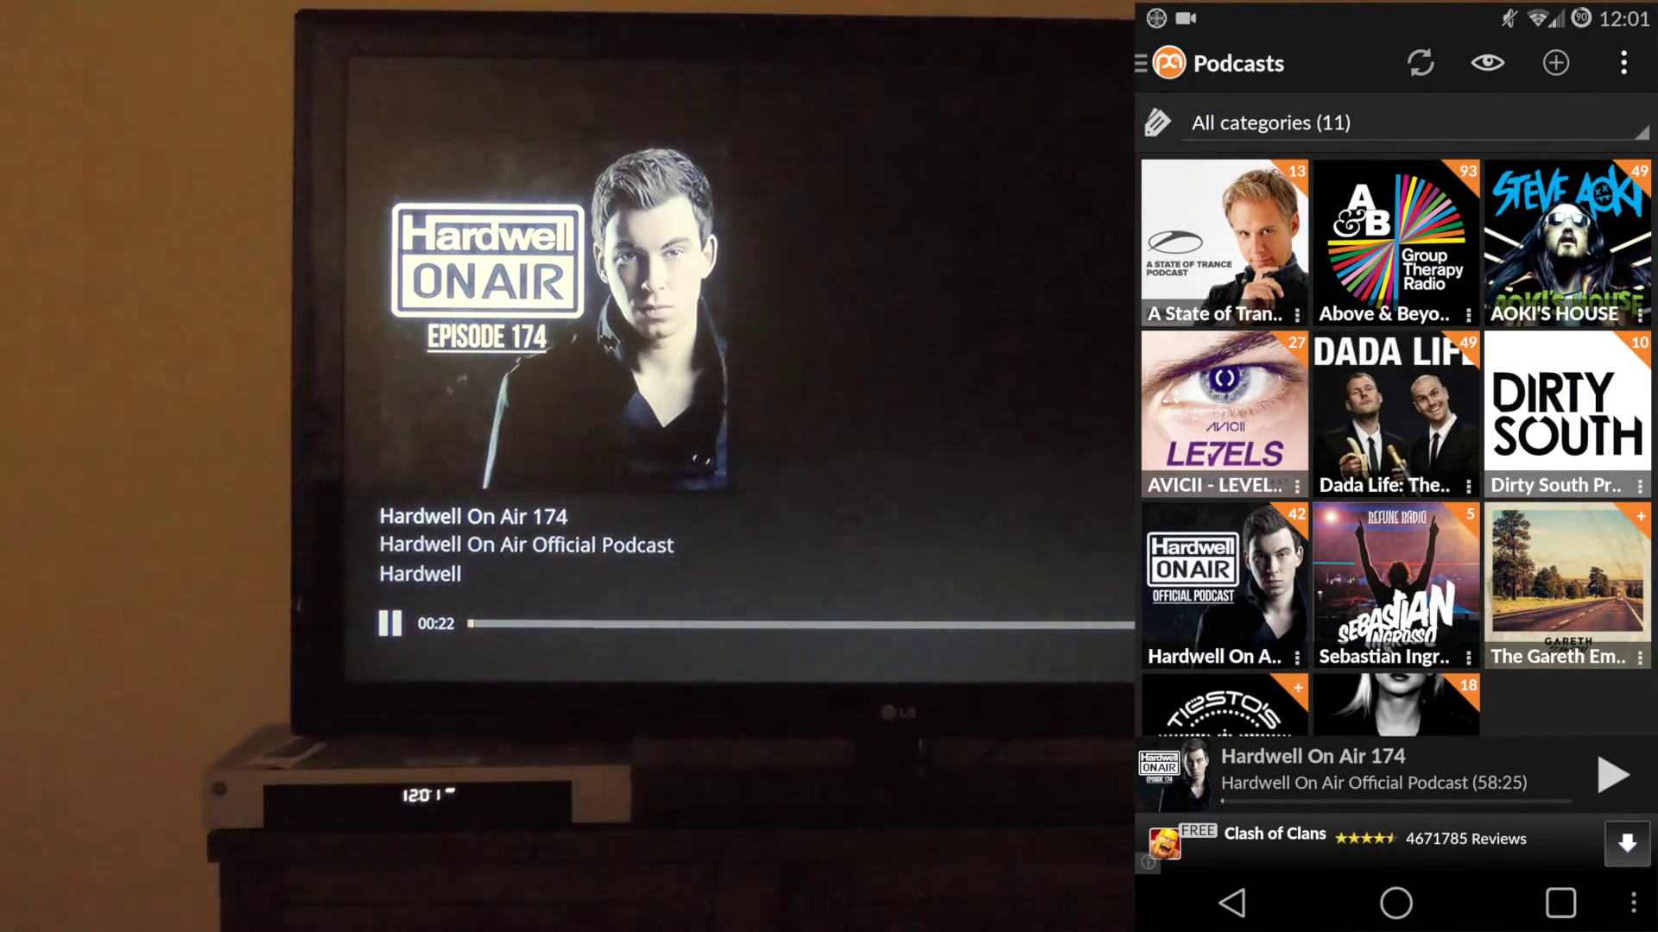
# Check Playlist and Download Manager from the drawer, ending on the Playlist with Tiësto and Hardwell queued
pyautogui.click(1169, 62)
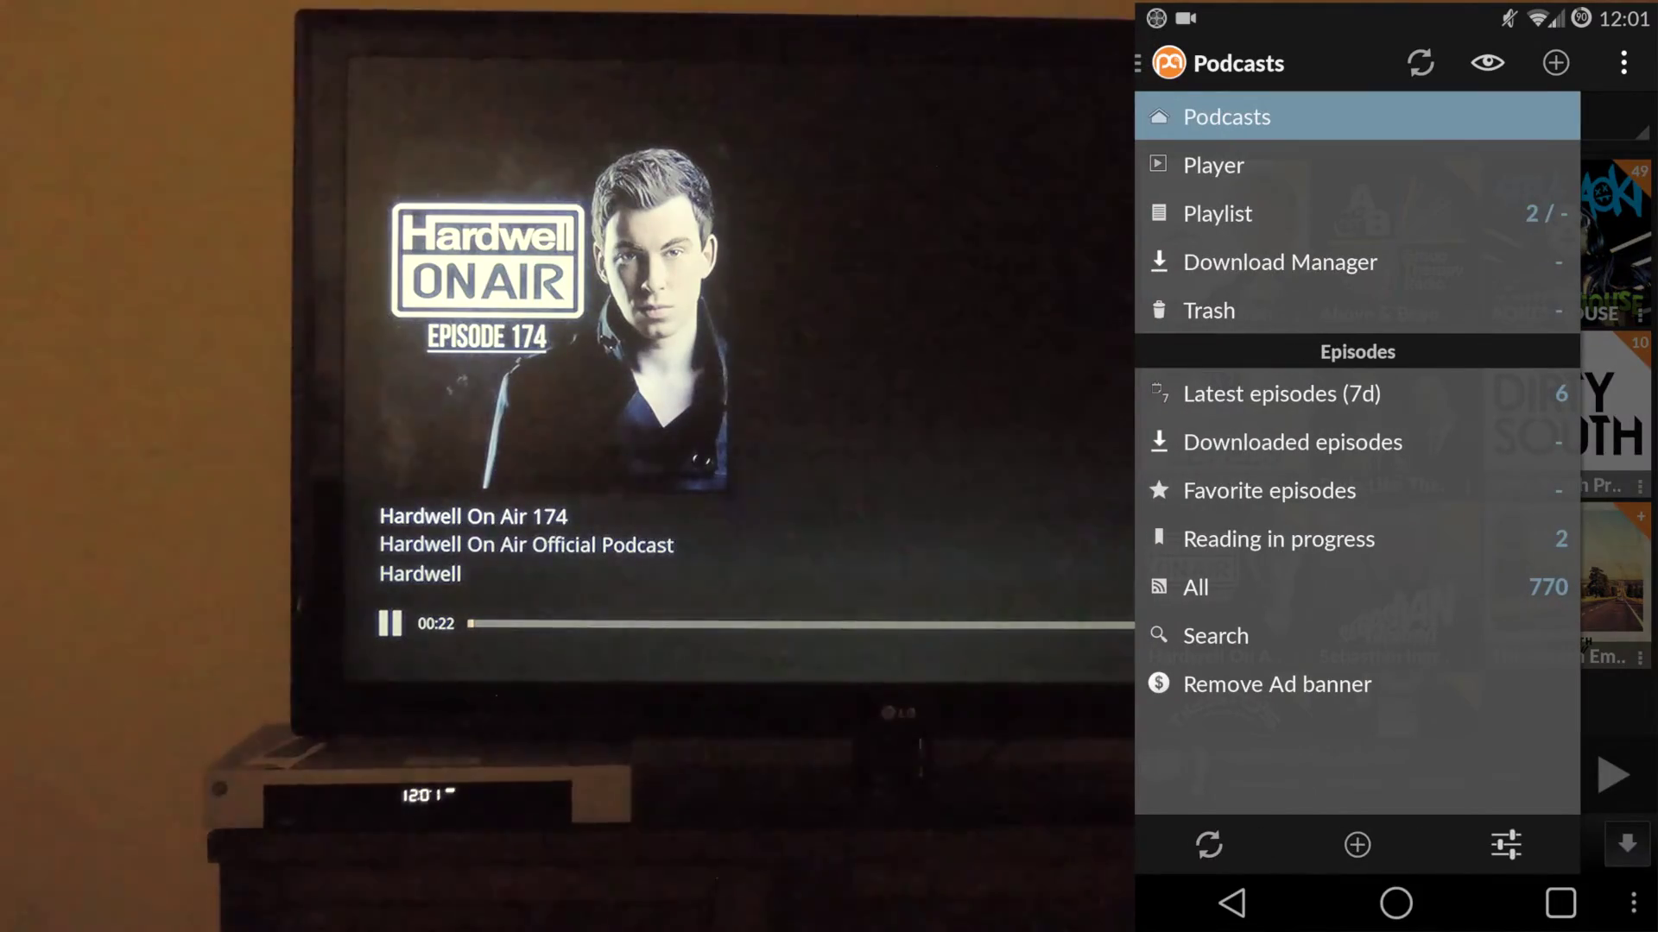
pyautogui.click(1185, 213)
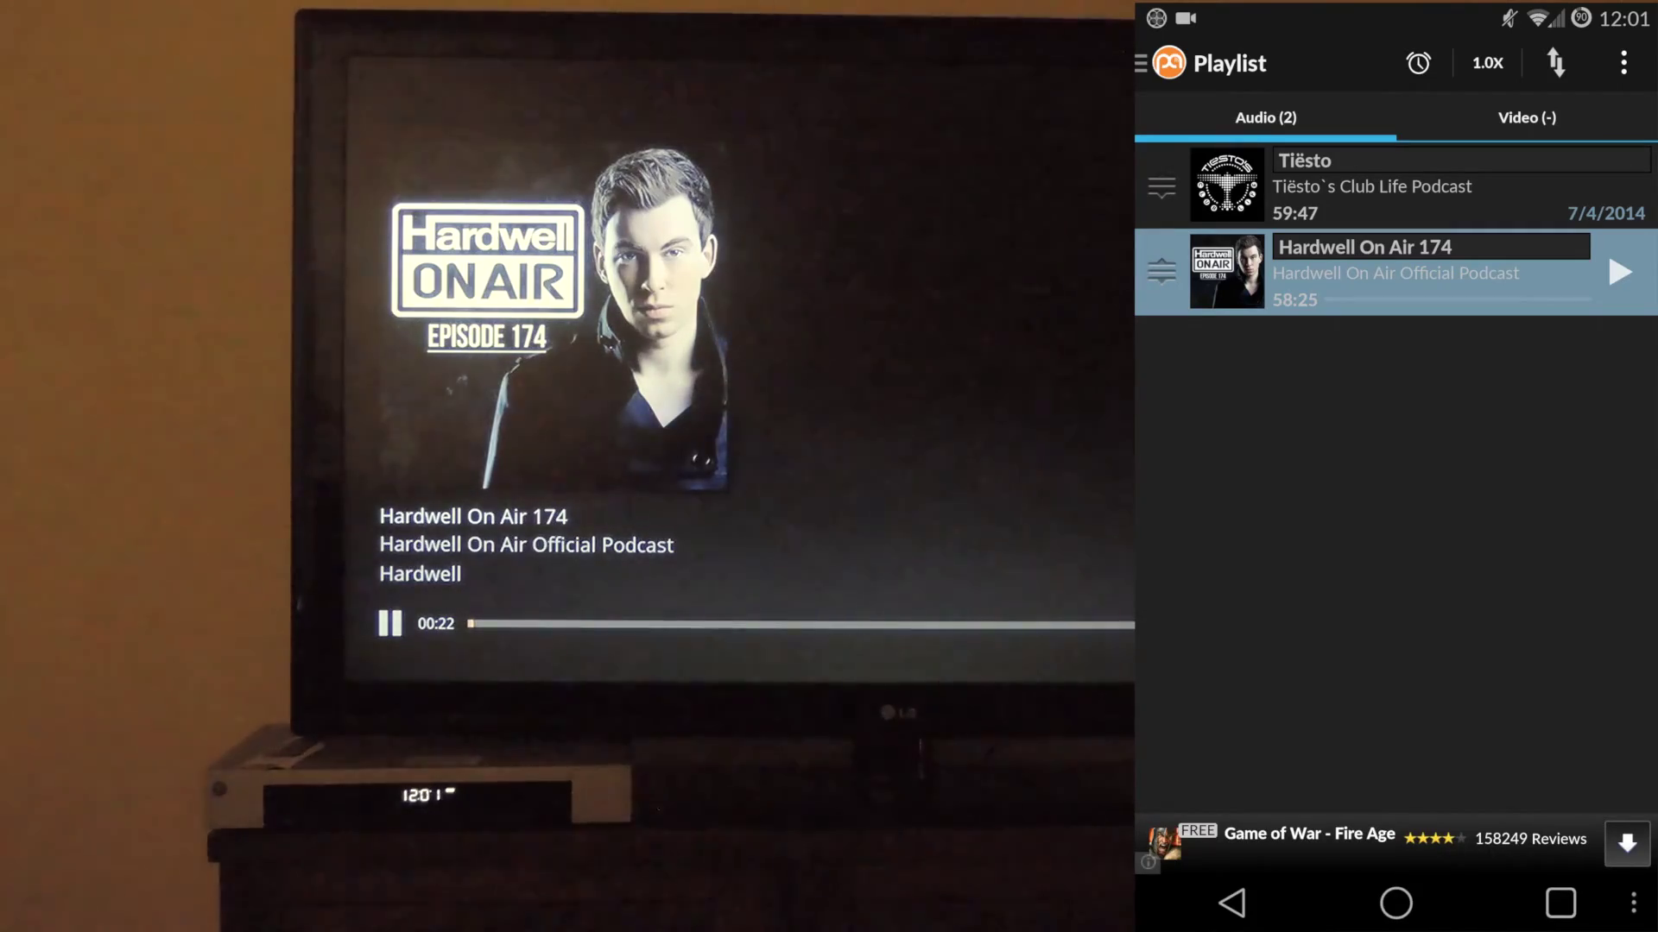
pyautogui.click(1170, 62)
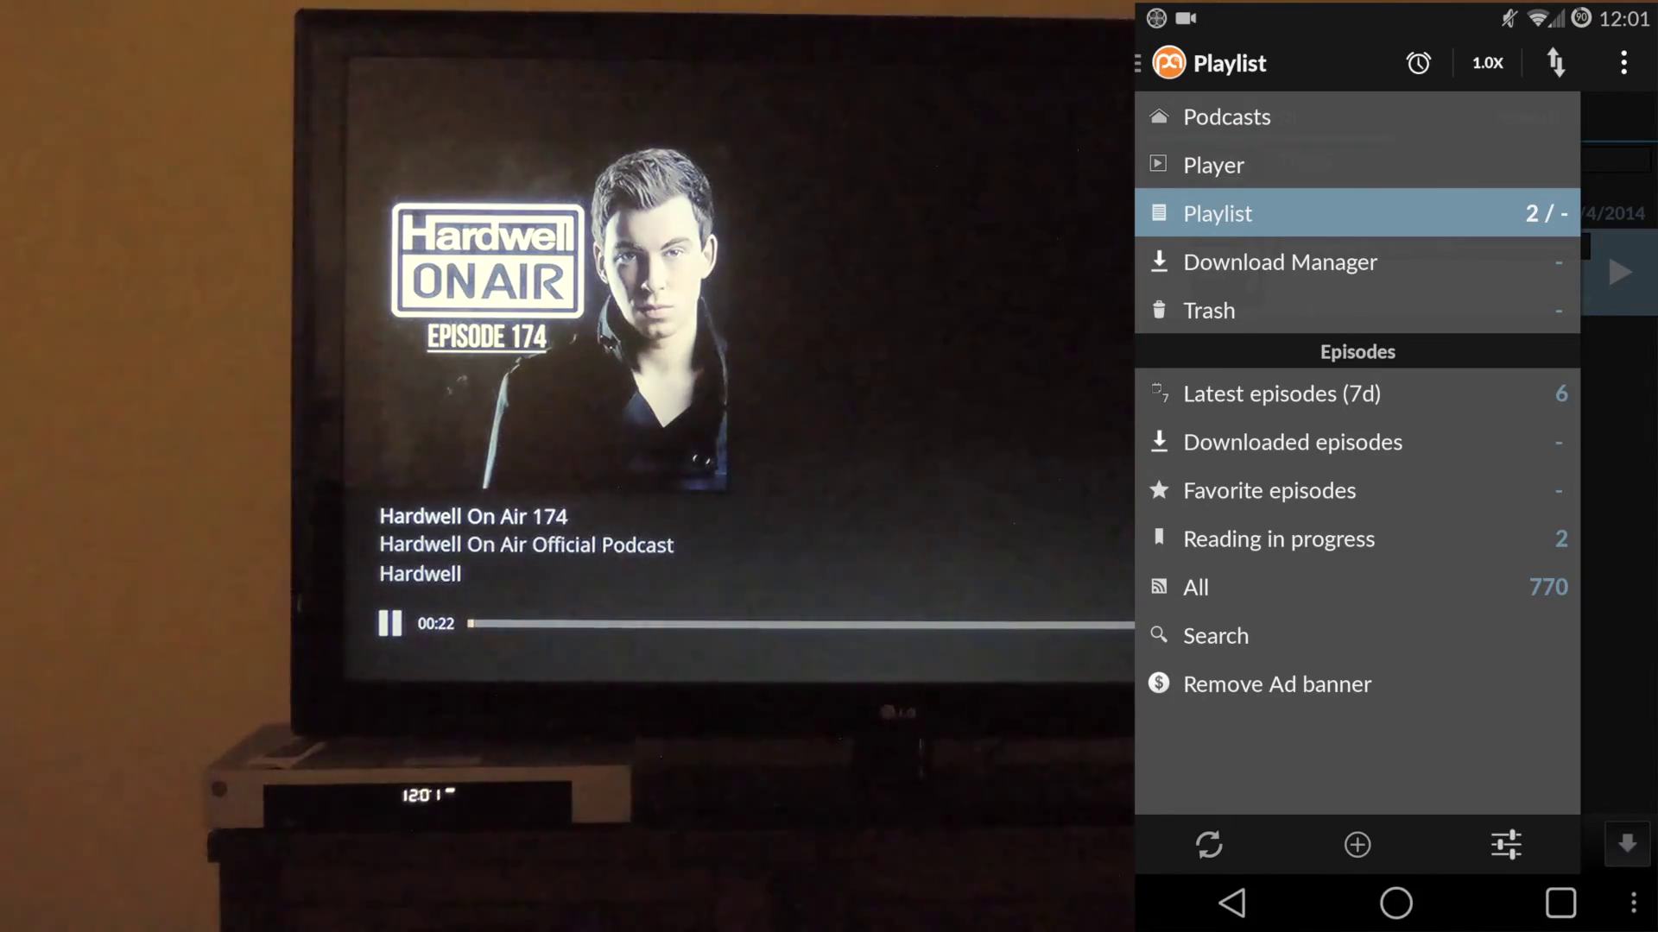
pyautogui.click(1237, 265)
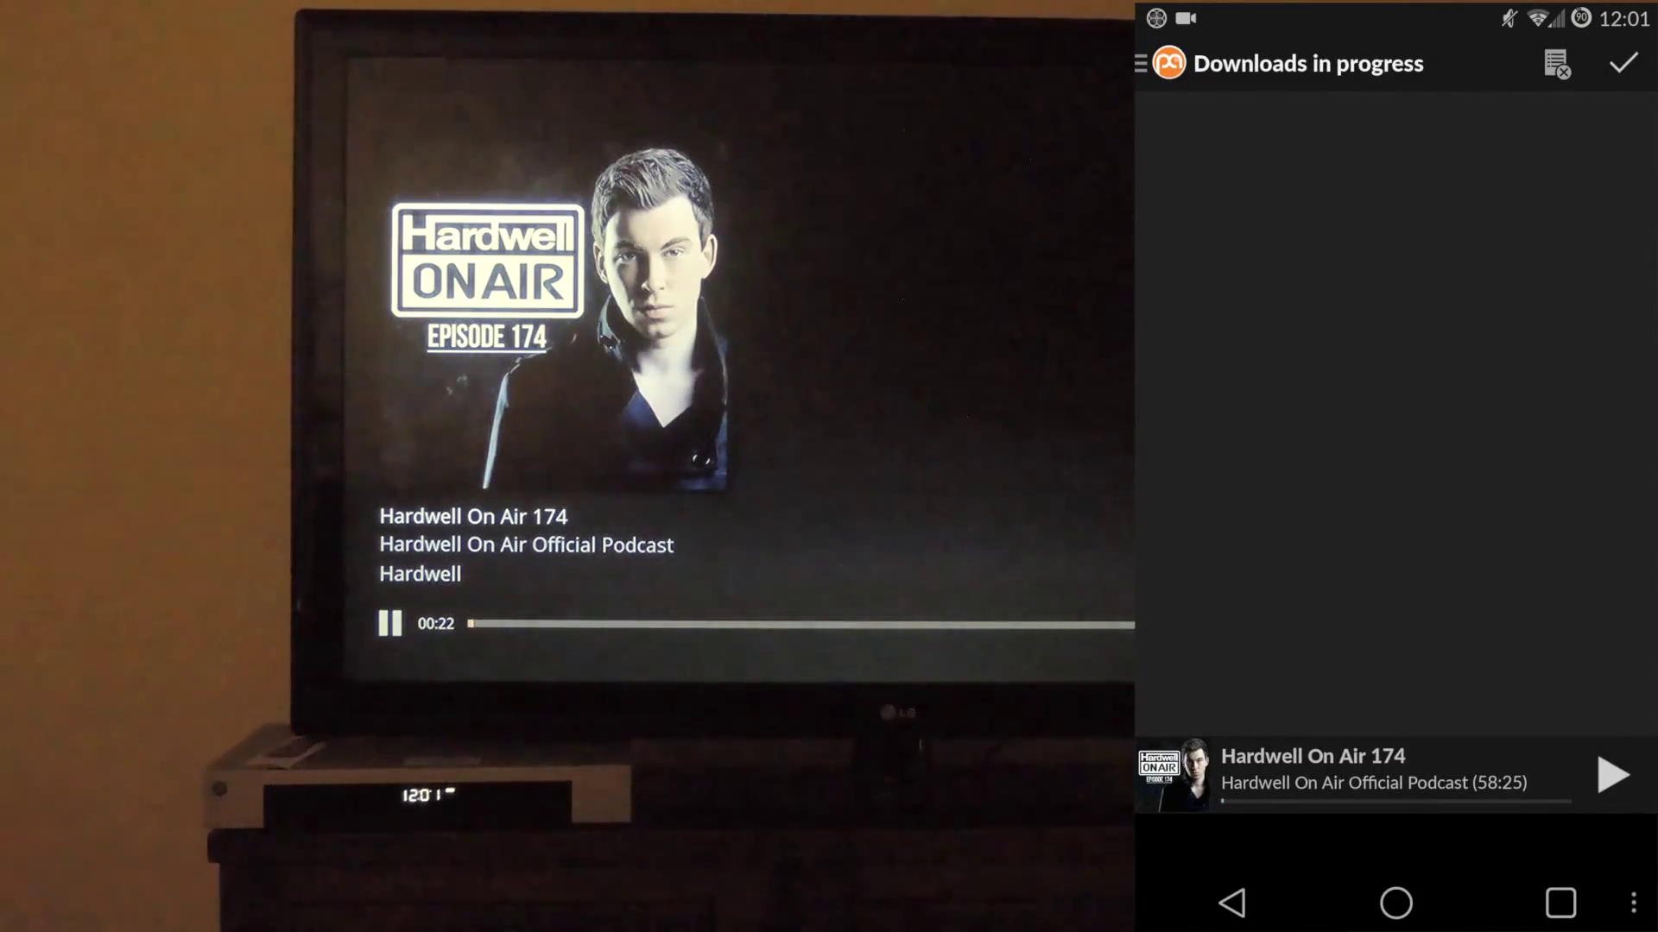
pyautogui.click(1165, 62)
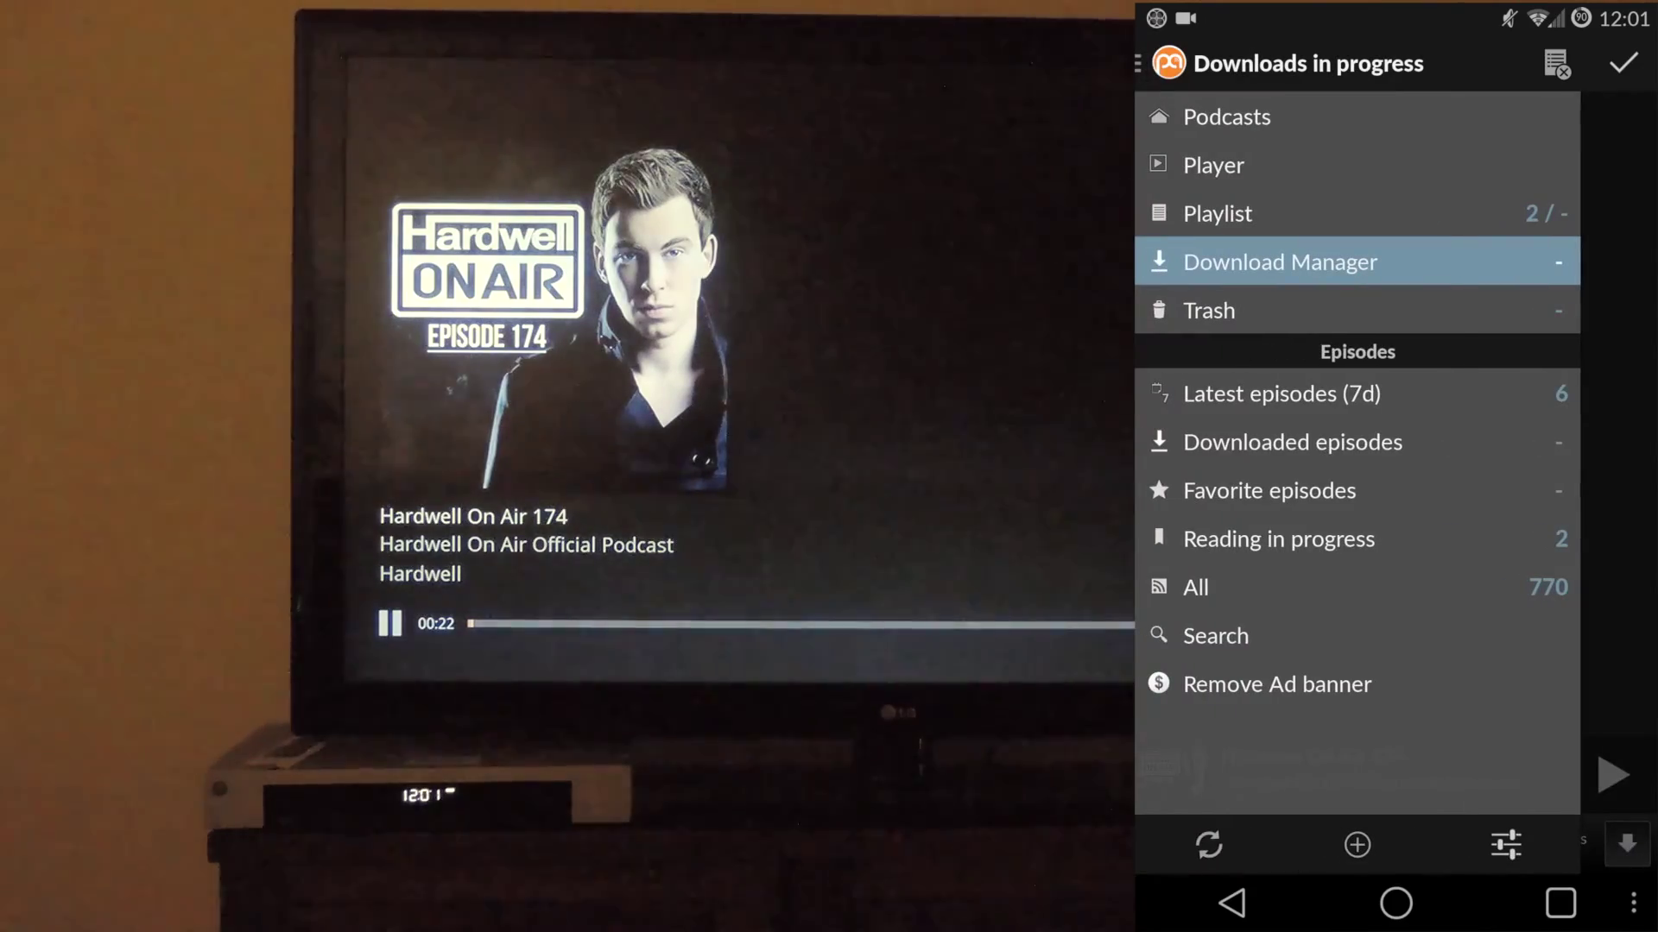
pyautogui.click(1234, 906)
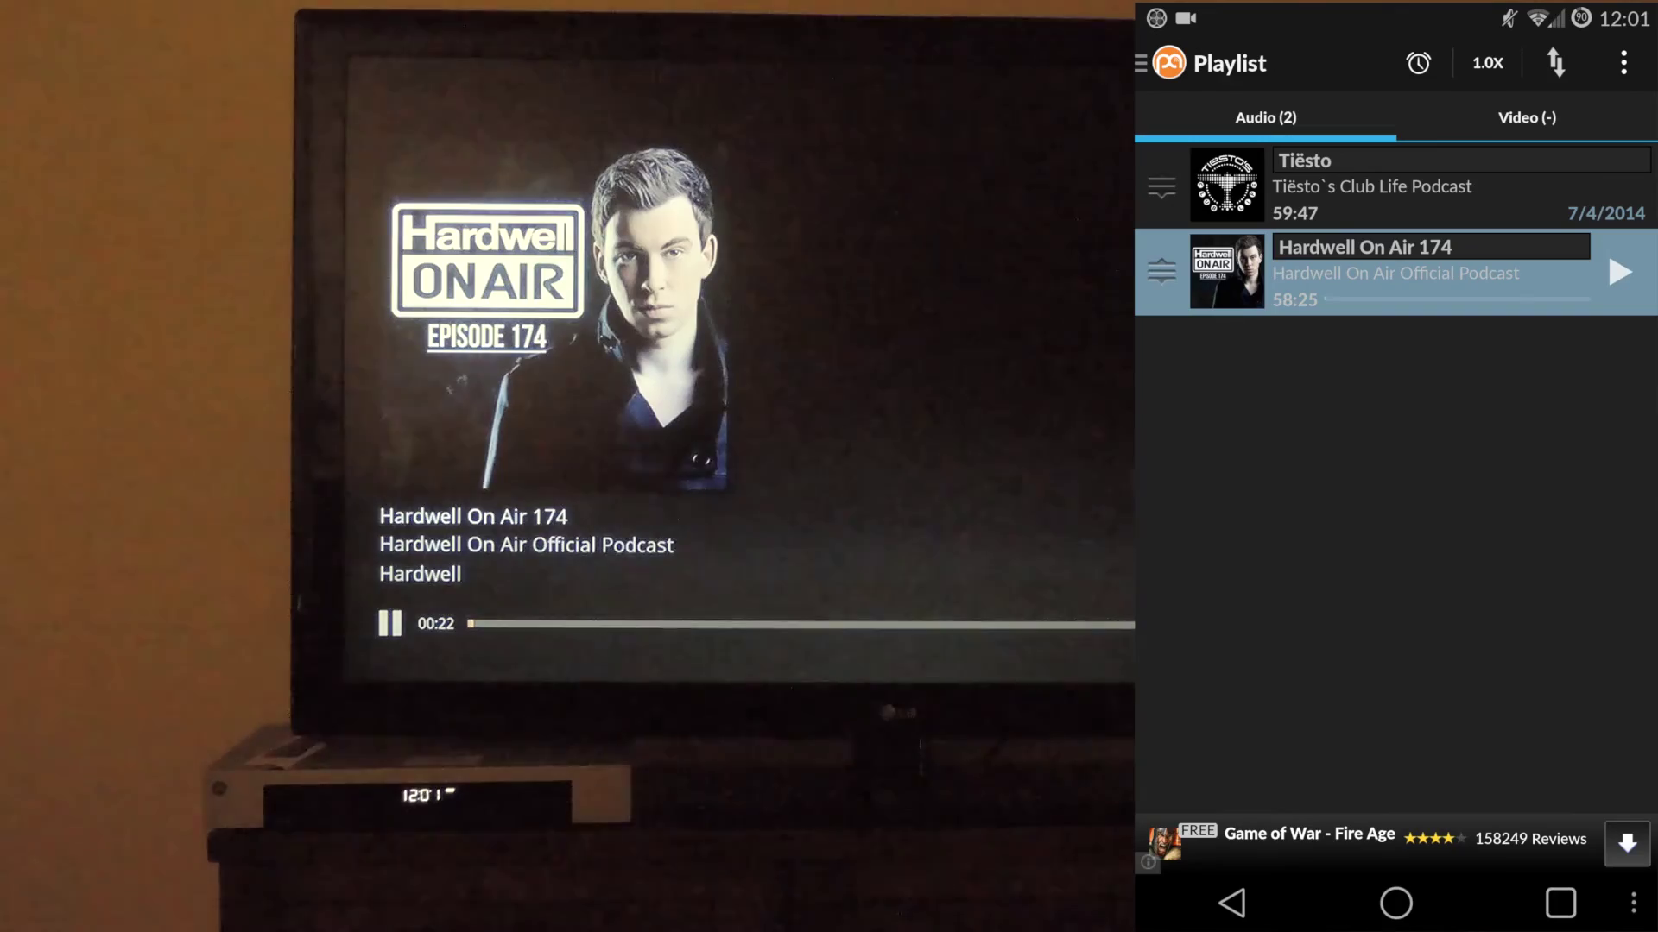